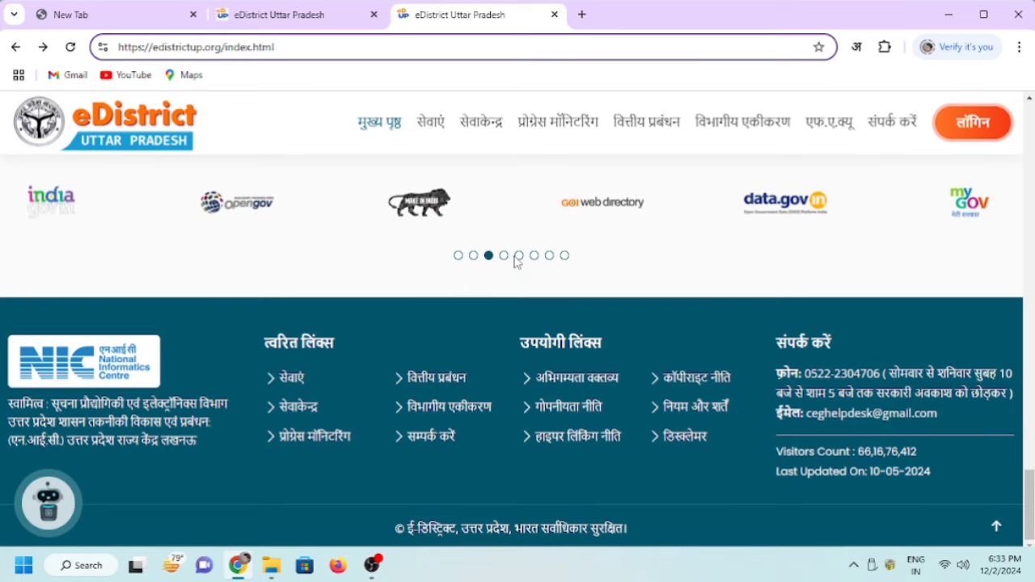
Step: Open edistrictup.org in a new tab and go to its e-District login page
scroll(516, 262, "up", 20)
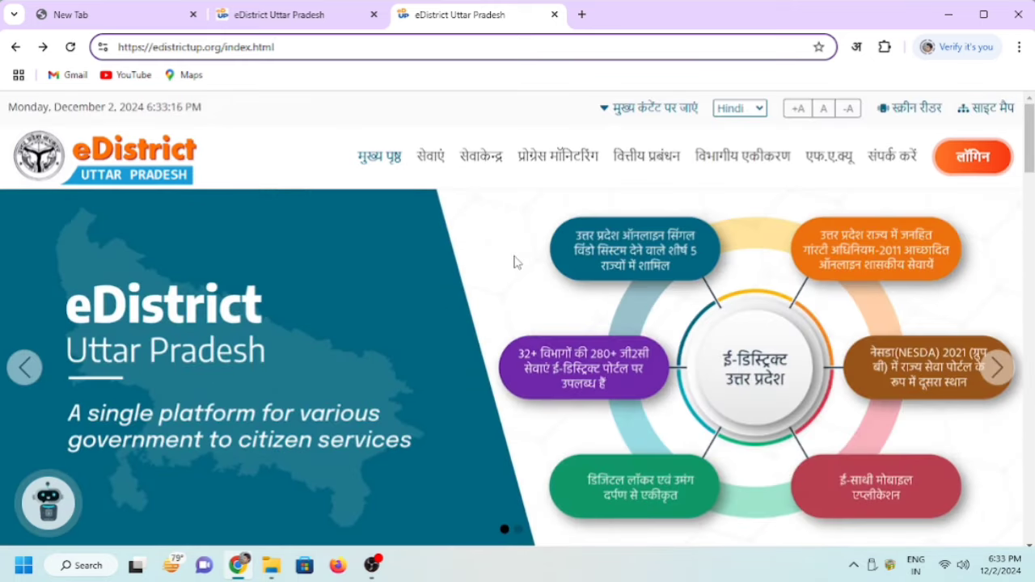
left_click(582, 15)
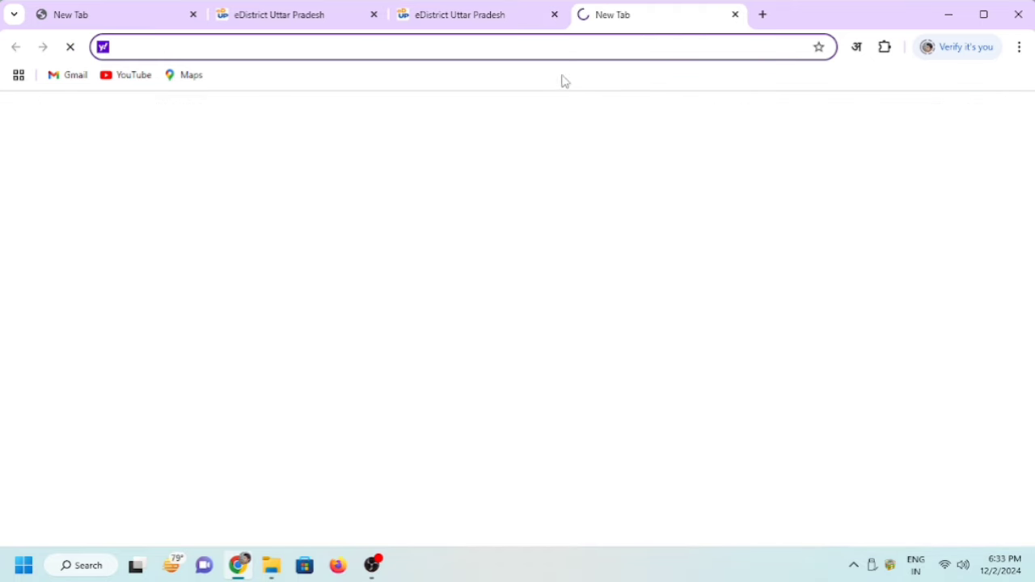
type("e")
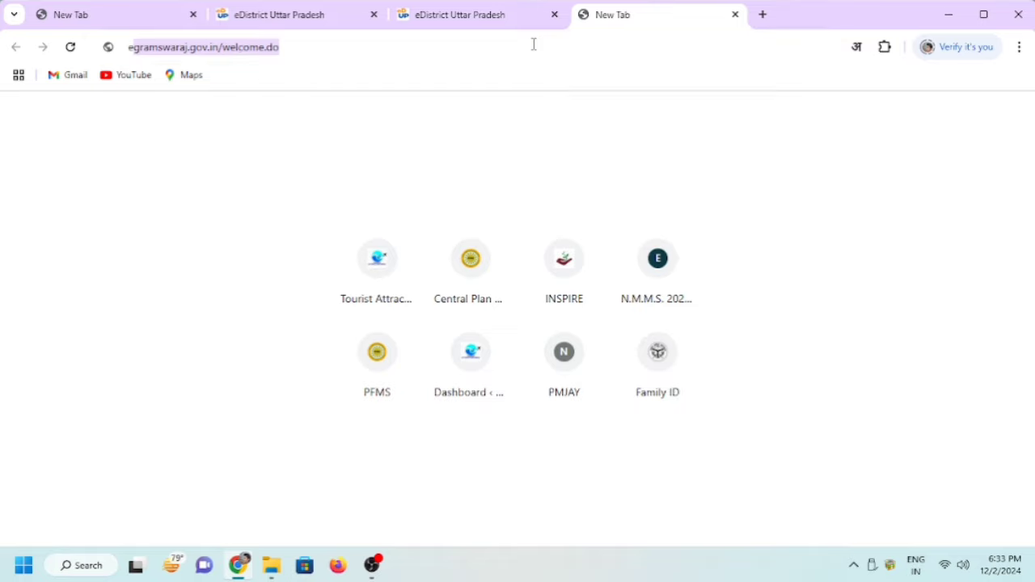
type("di")
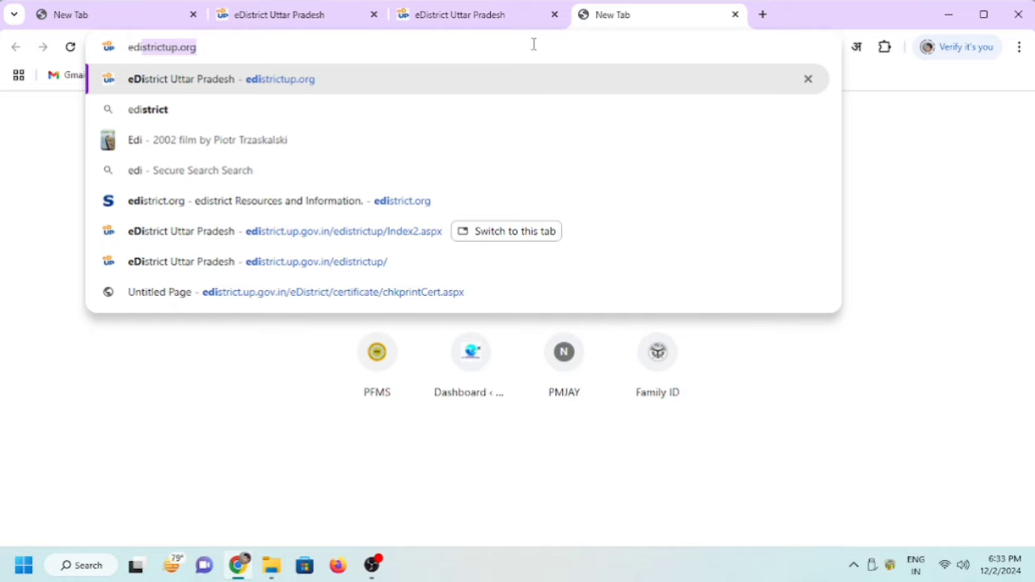
key("Return")
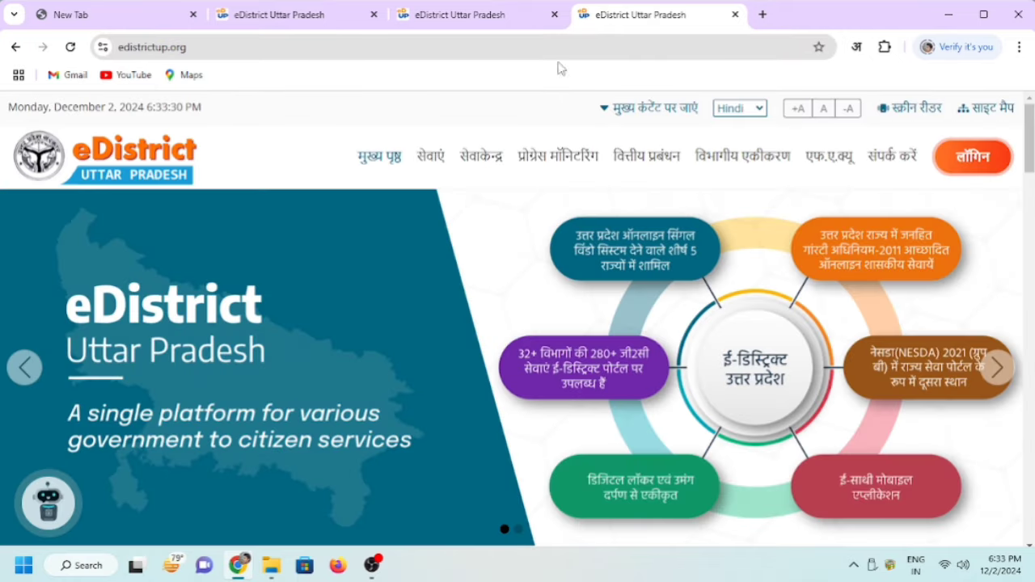
mouse_move(946, 162)
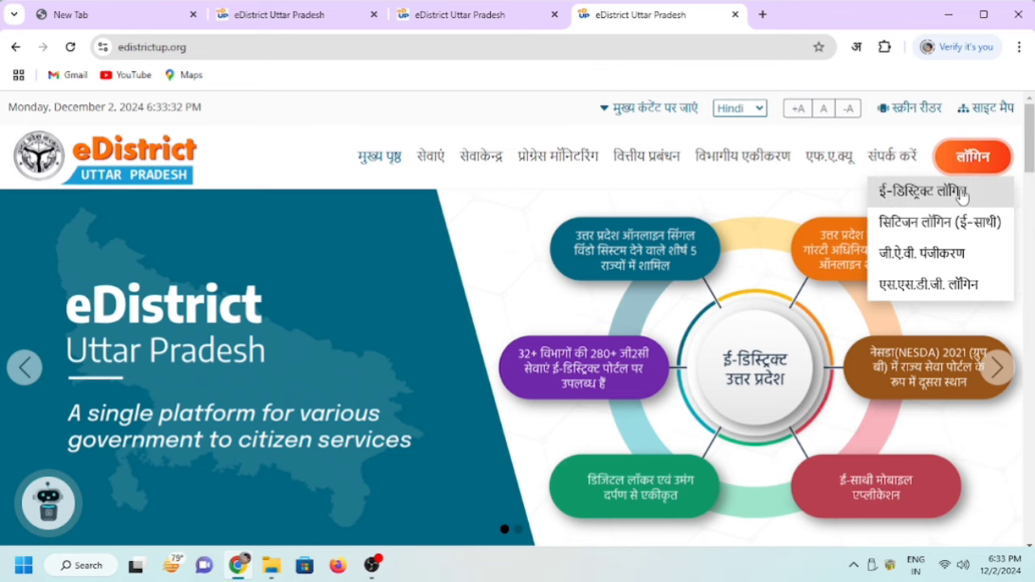
left_click(962, 194)
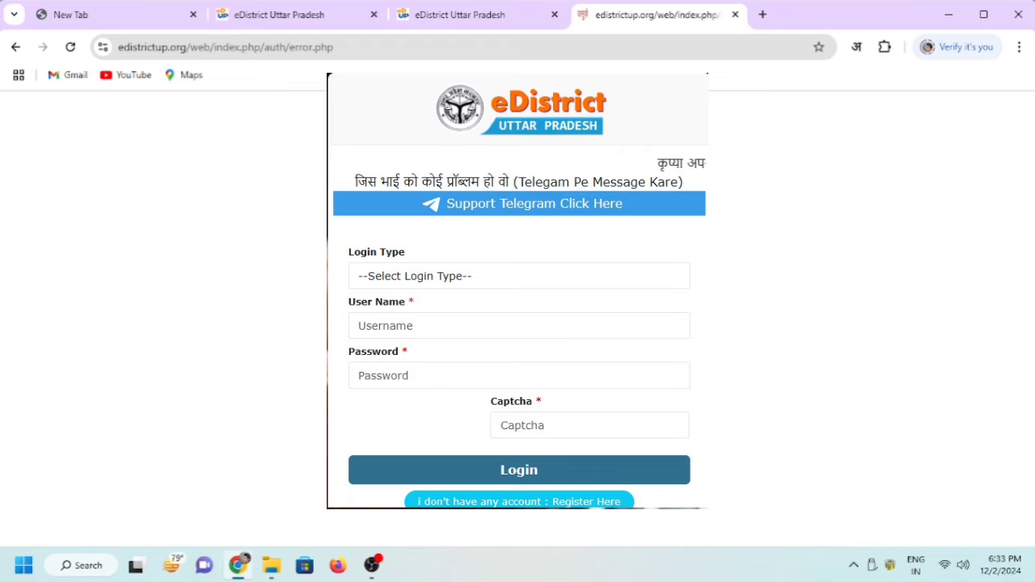
Step: Open edistrict.up.gov.in in another new tab and go to its e-District login page
left_click(761, 15)
type("e")
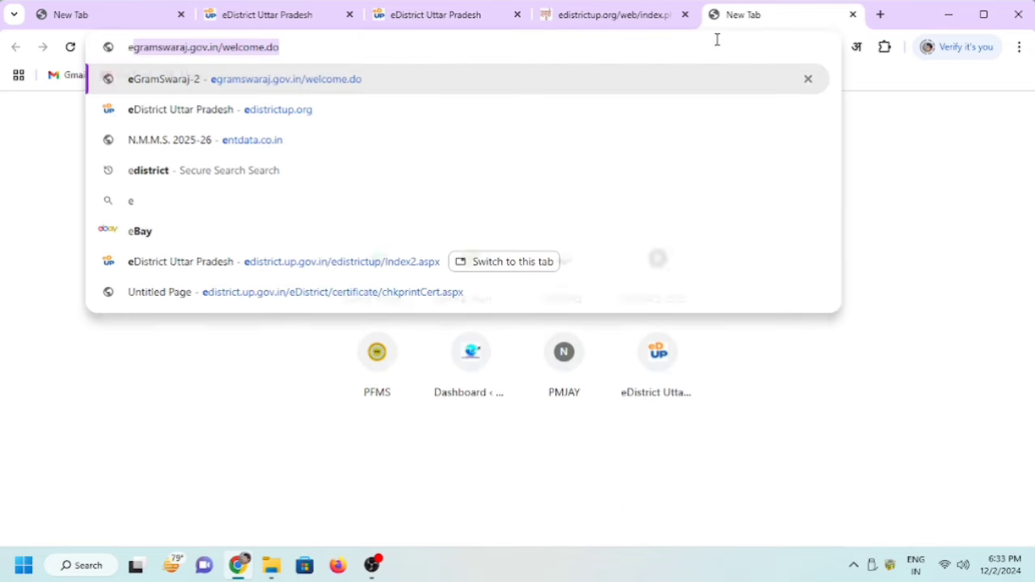
type("dis")
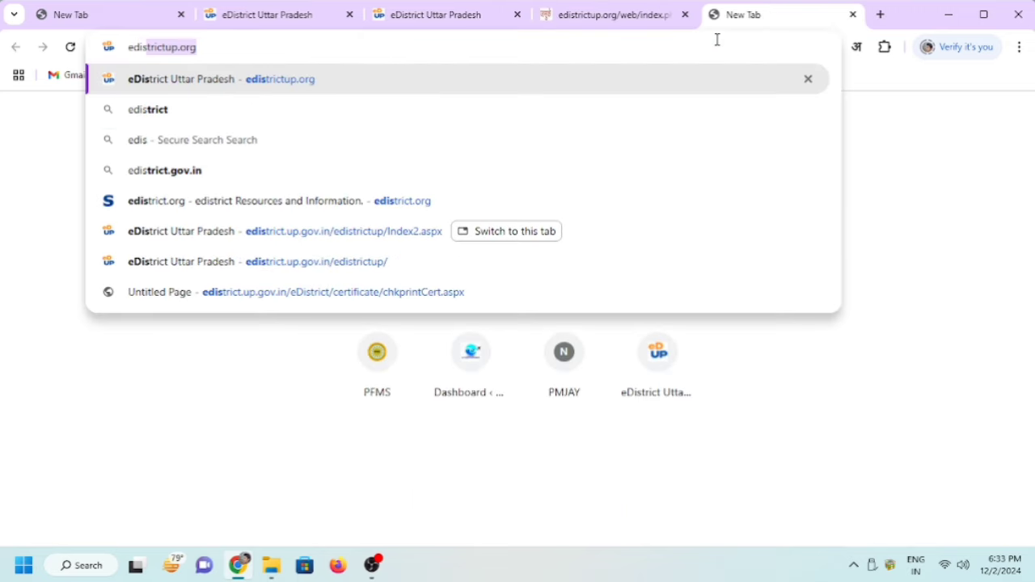
type("trict")
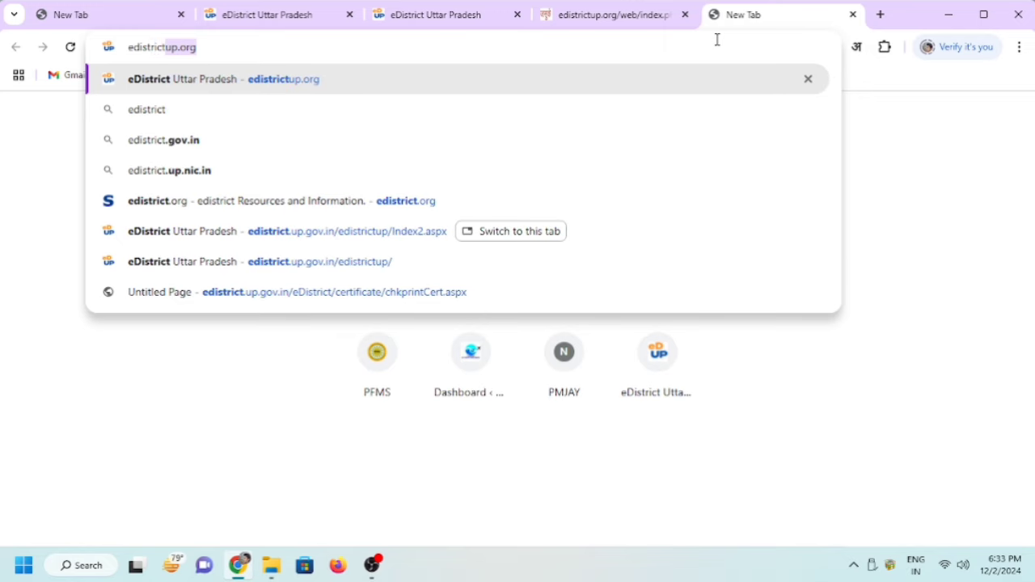
type(".")
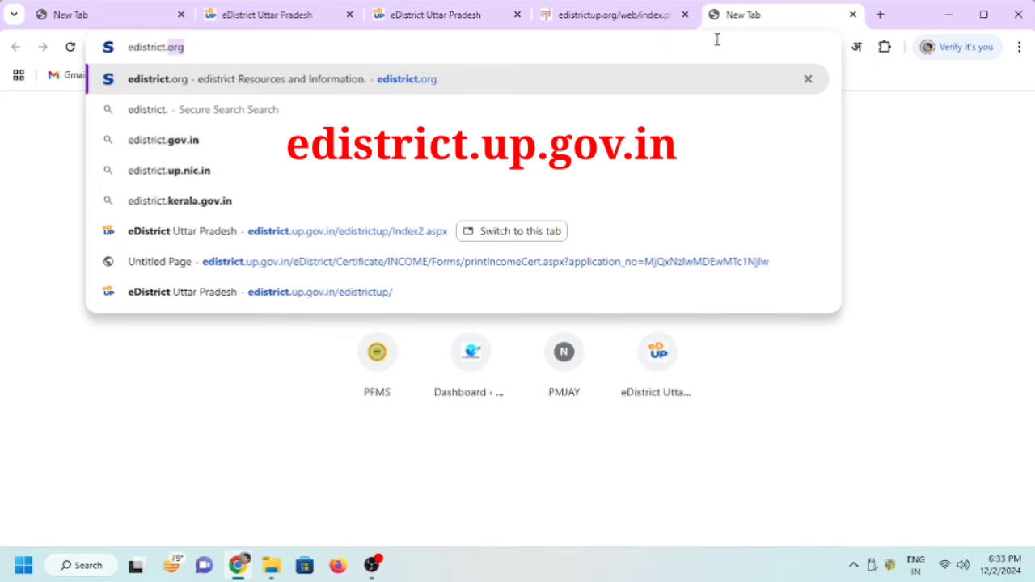
type("up")
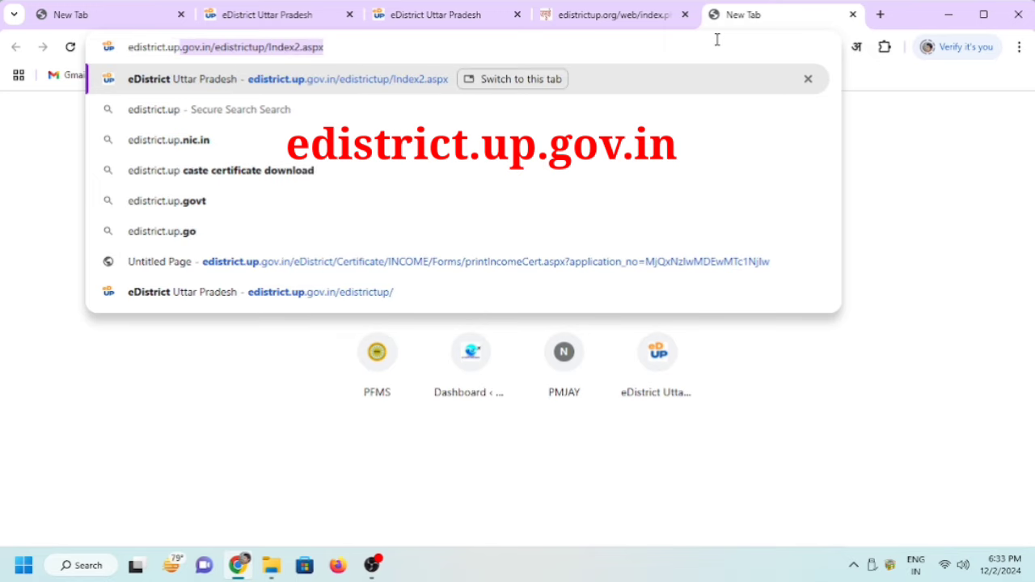
type(".")
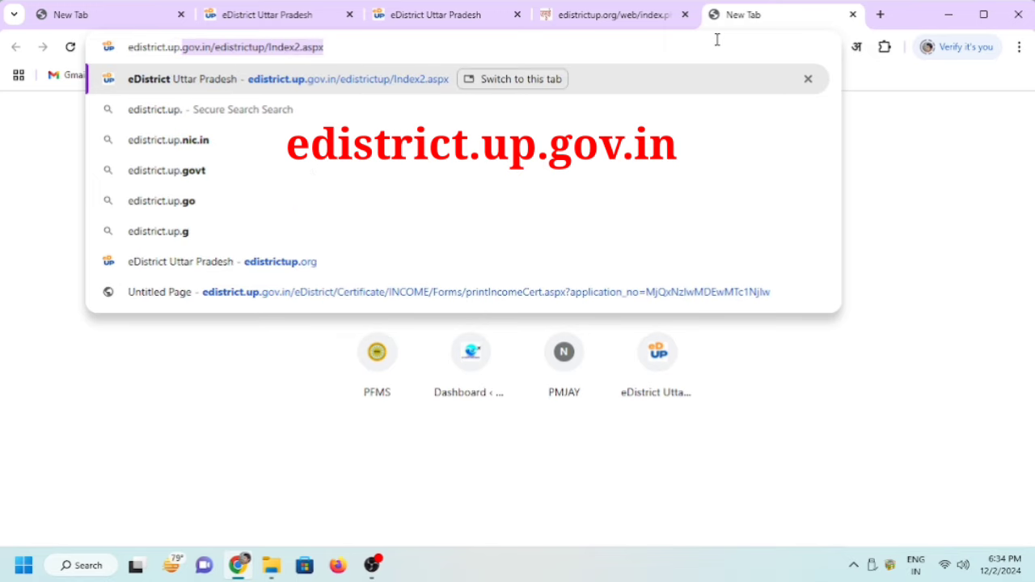
type("gov")
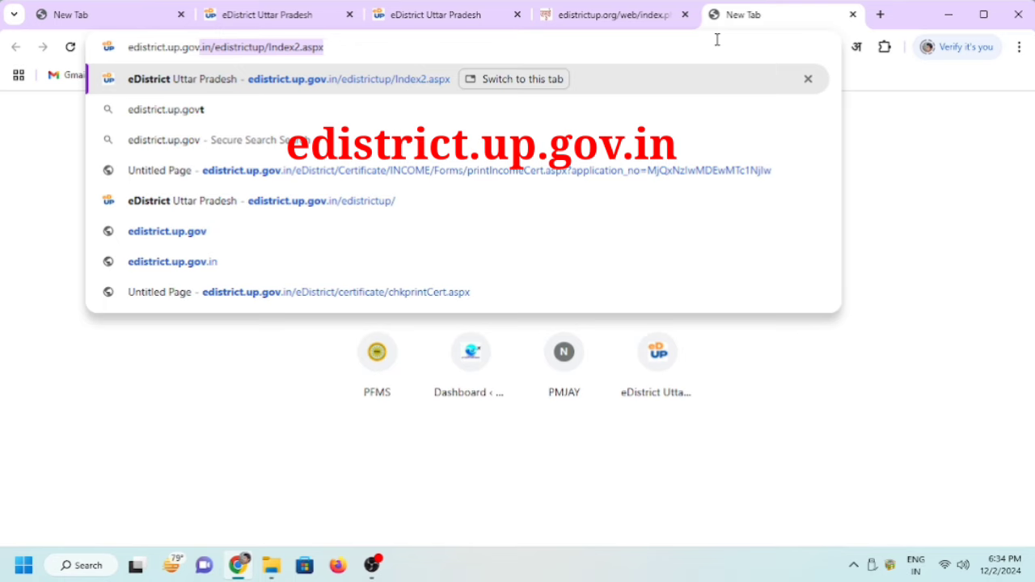
type(".in")
key("Return")
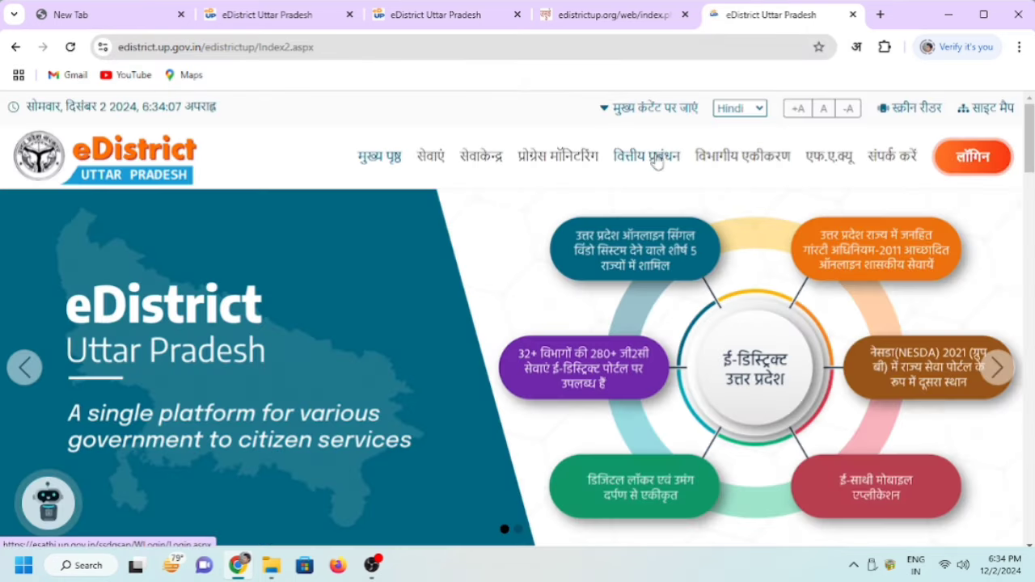
mouse_move(966, 166)
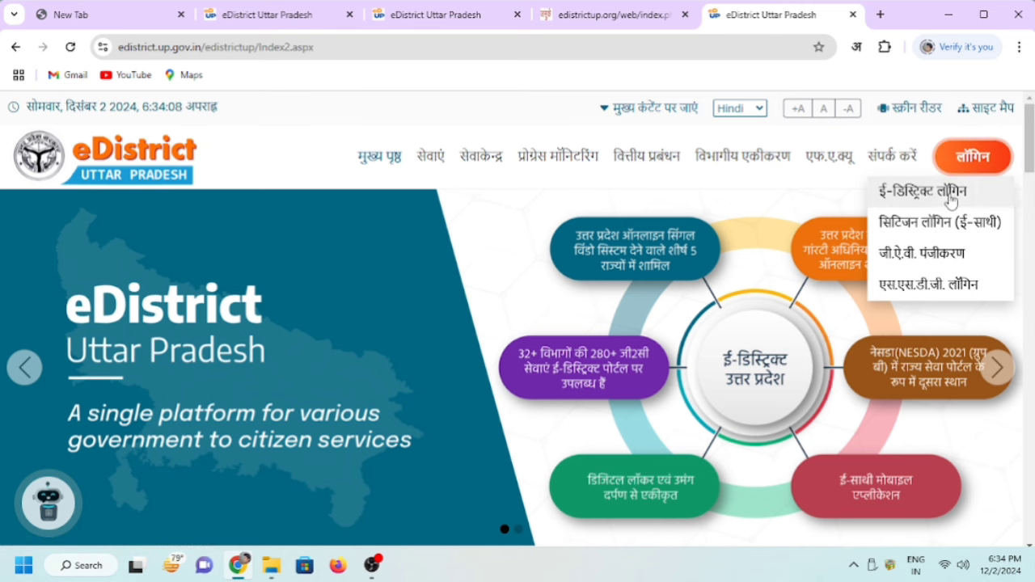
left_click(944, 195)
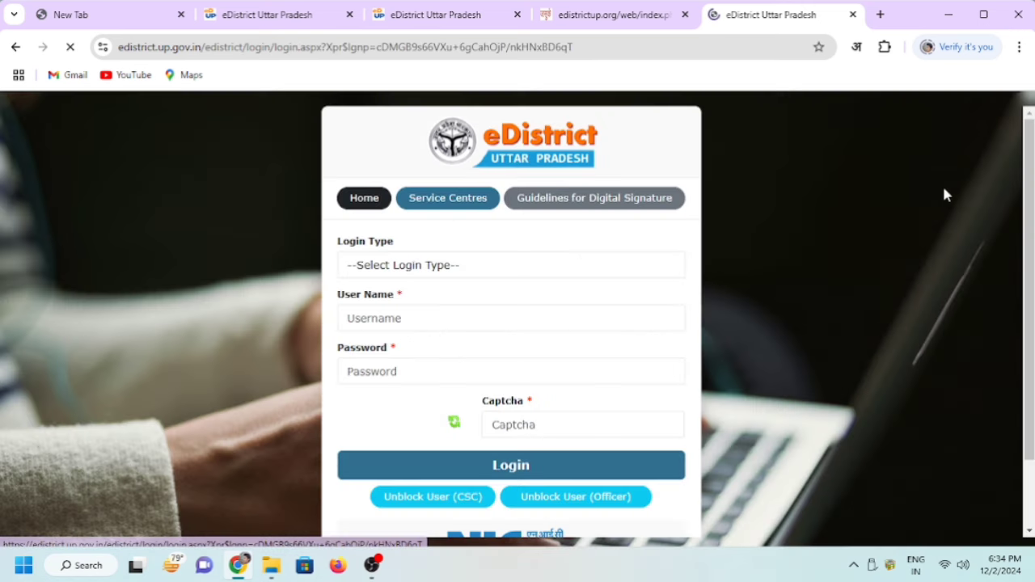
Step: Try to log in as Csc/eDistrict User with the saved user name and password, entering the displayed captcha code
left_click(485, 267)
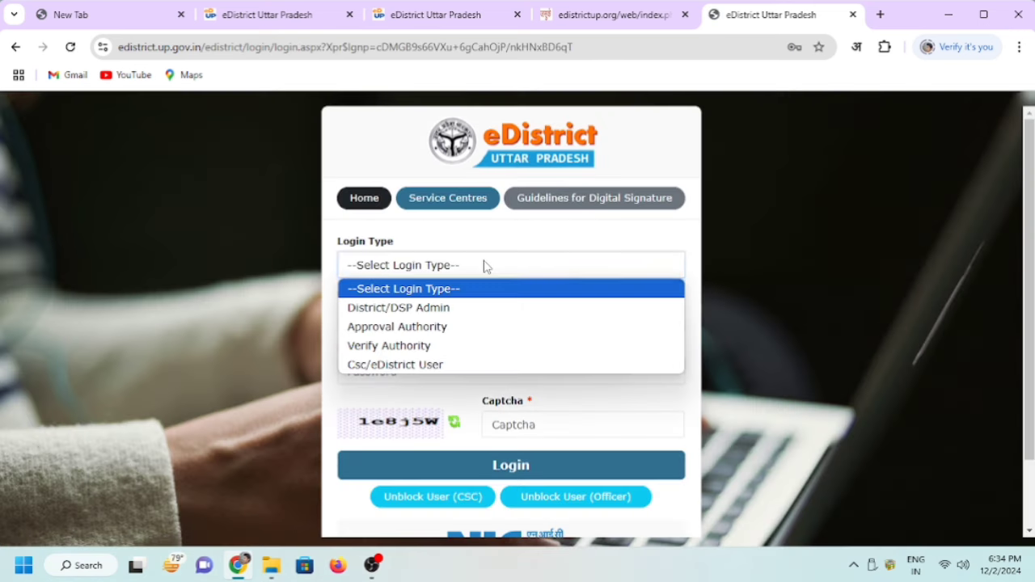
left_click(427, 364)
left_click(557, 429)
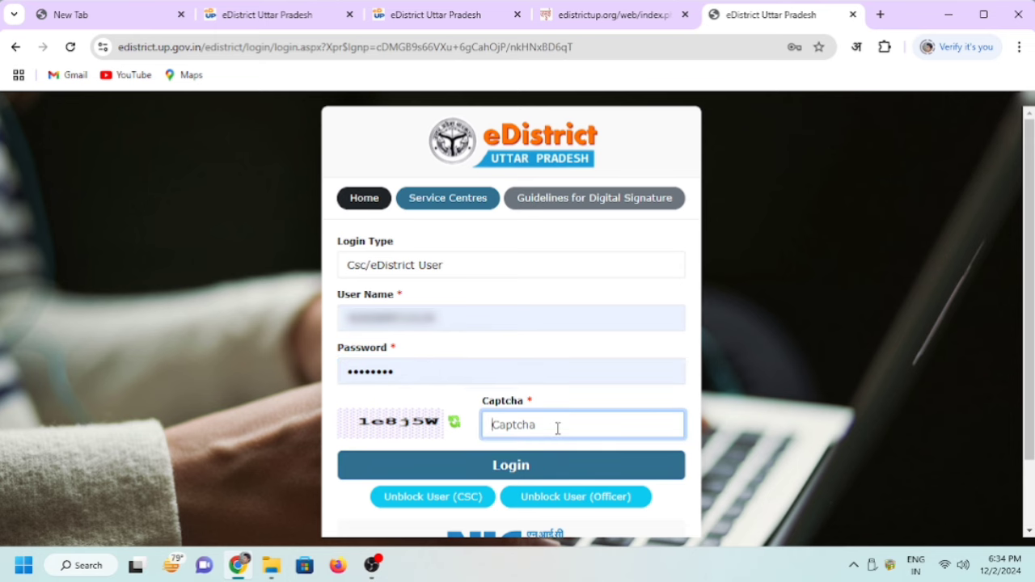
type("1e8")
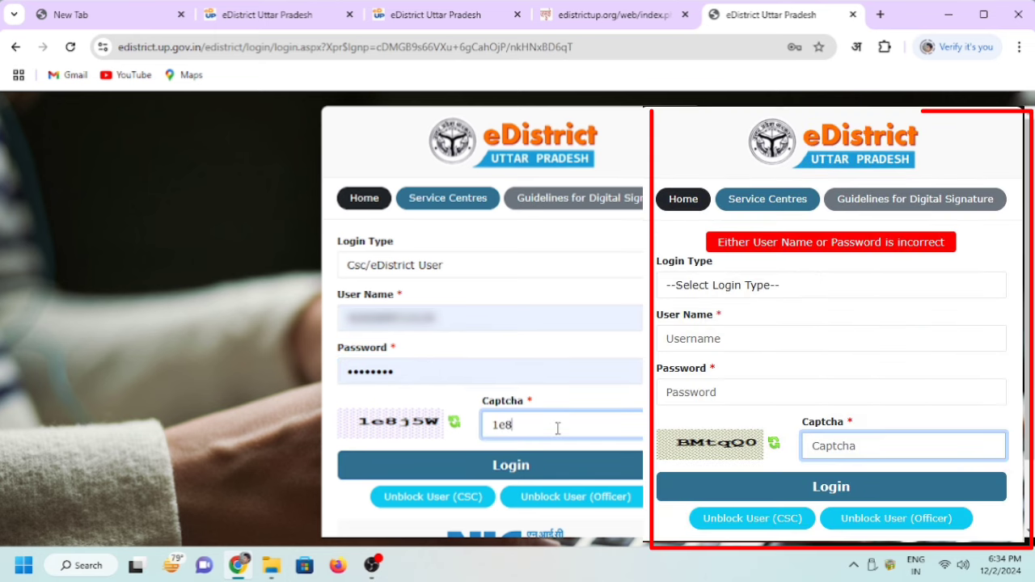
type("j5")
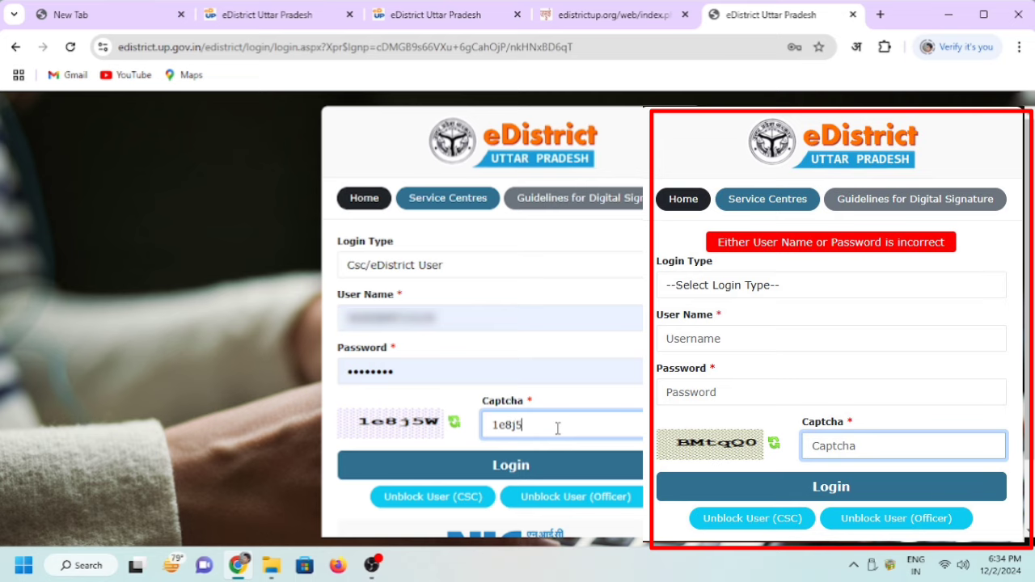
type("W")
left_click(539, 465)
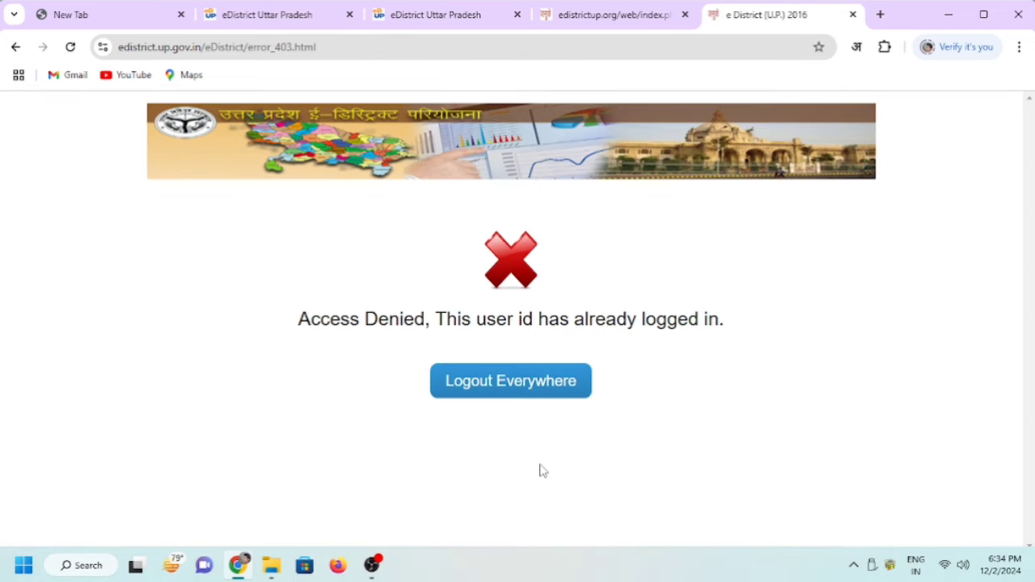
Step: Log the account out everywhere and log in again as Csc/eDistrict User with the saved user name and password and the new captcha
left_click(478, 395)
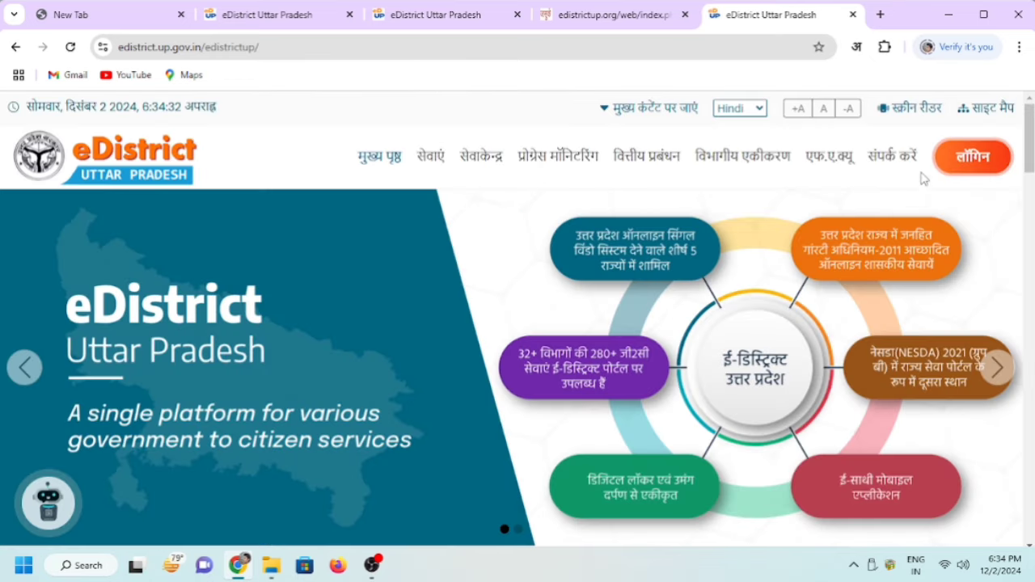
left_click(950, 191)
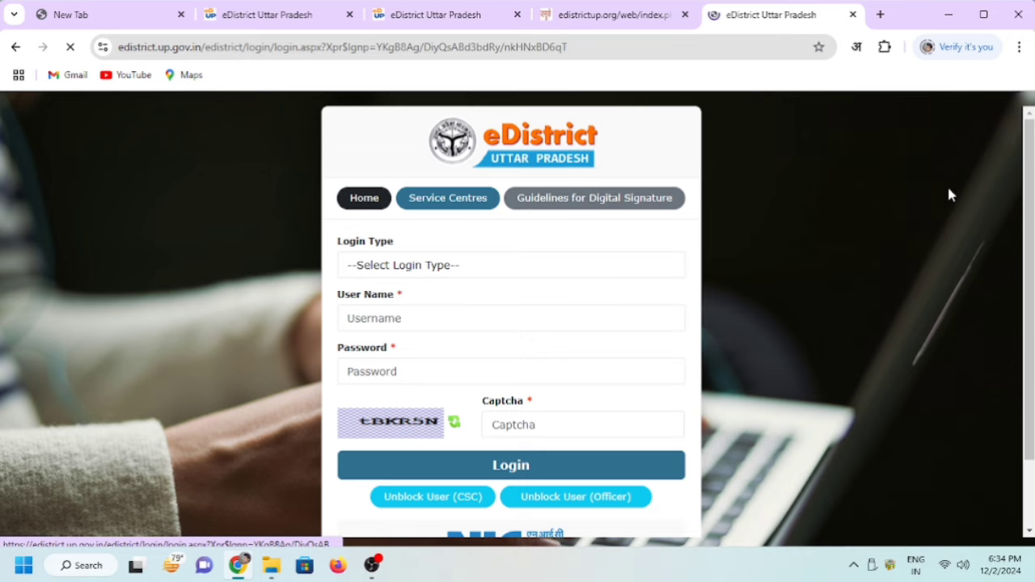
left_click(453, 265)
left_click(429, 364)
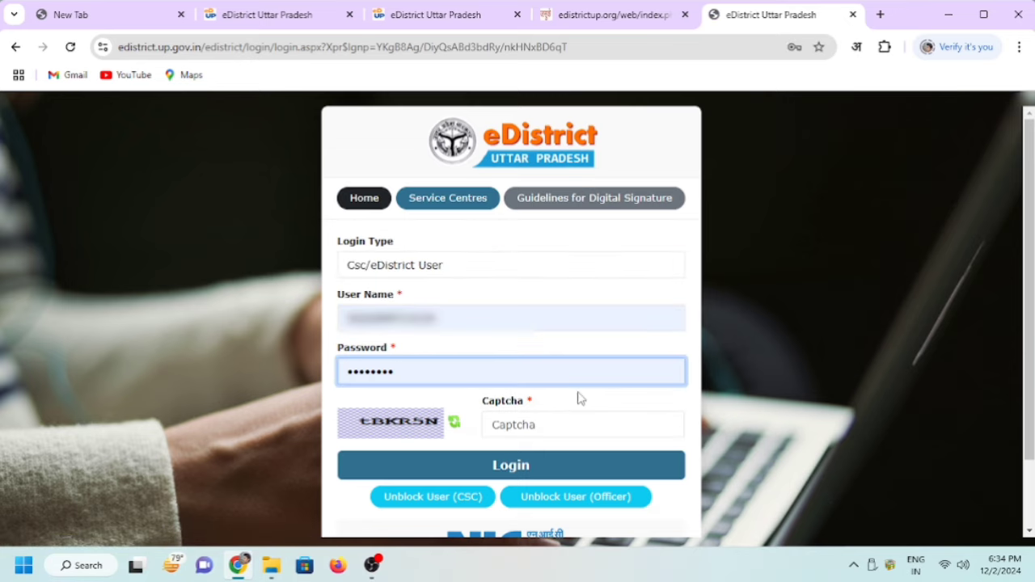
left_click(564, 428)
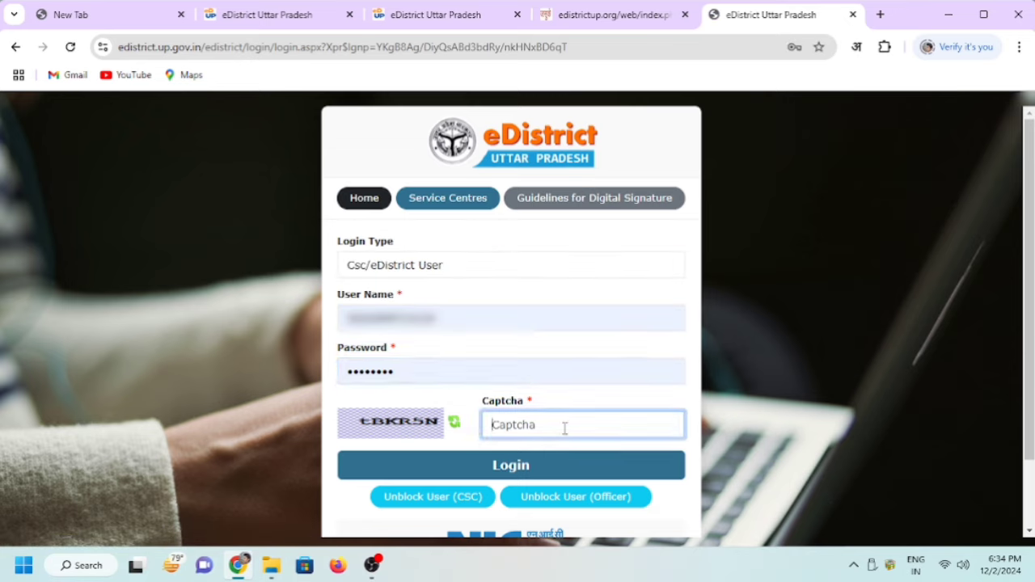
type("tBKR")
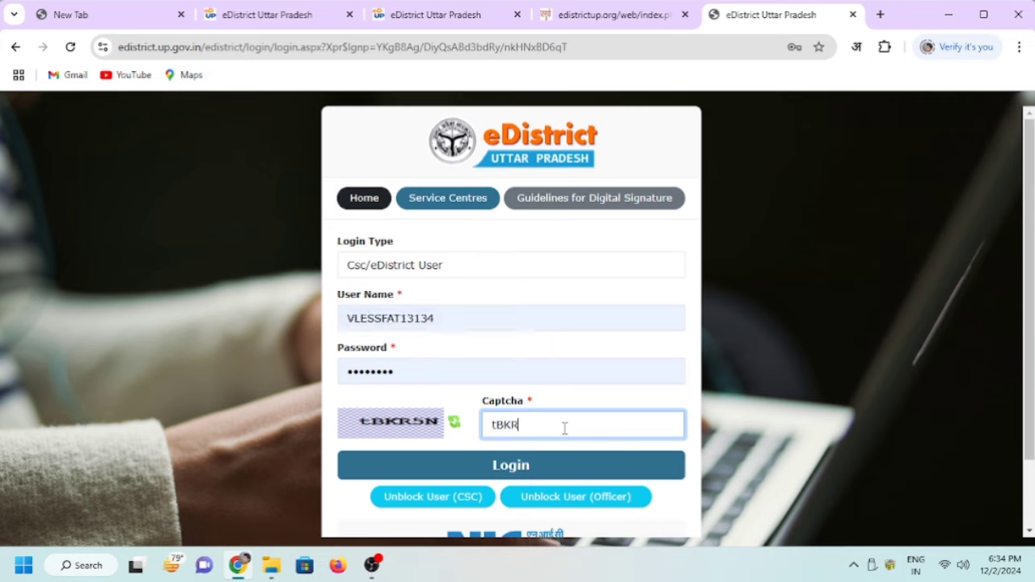
type("5N")
left_click(537, 473)
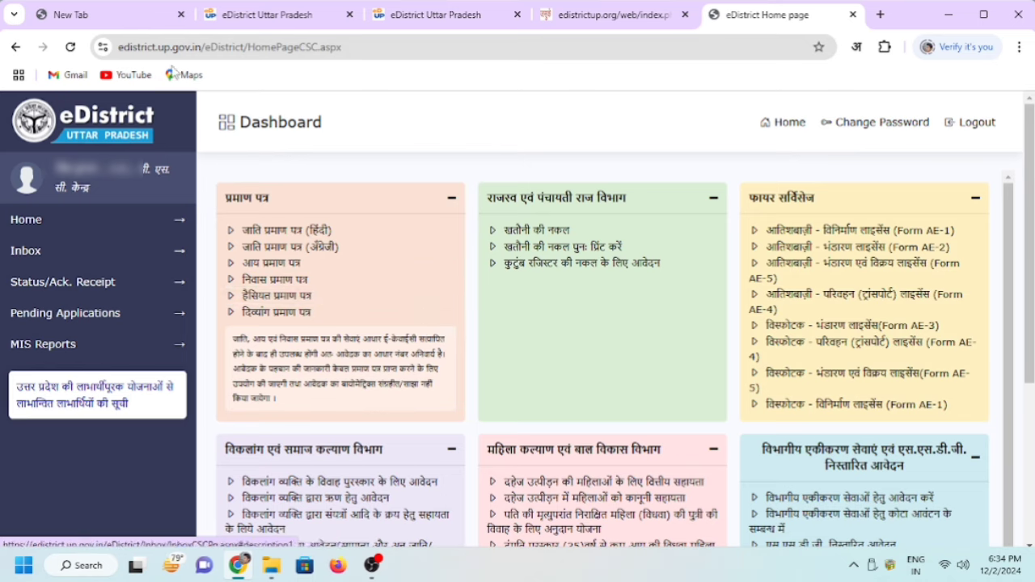
Step: Compare the site addresses by highlighting edistrict.up.gov.in for the dashboard and edistrictup.org/index.html in the already open tab
left_click_drag(120, 48, 205, 49)
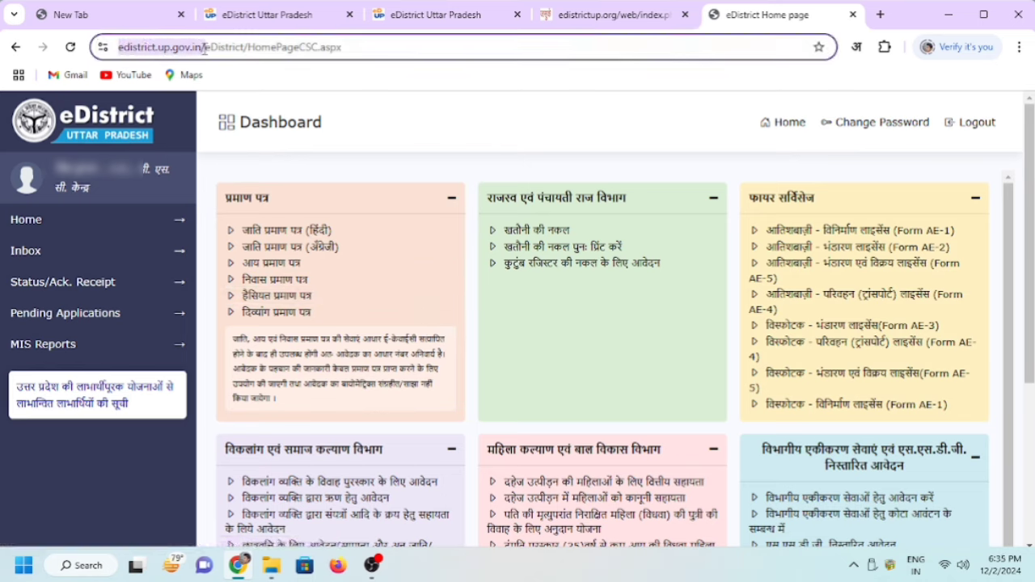
left_click(439, 46)
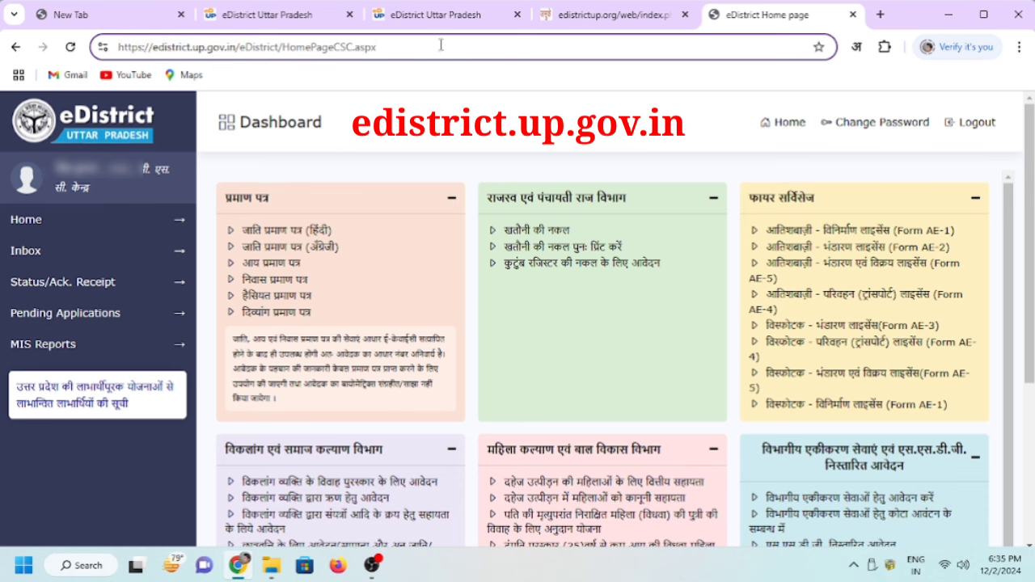
left_click(420, 16)
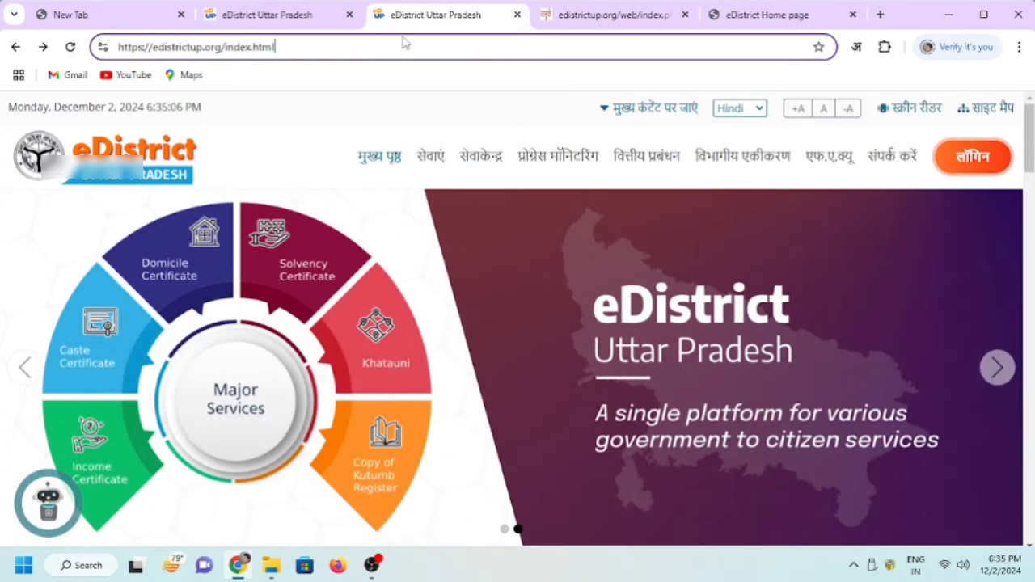
left_click_drag(276, 47, 154, 50)
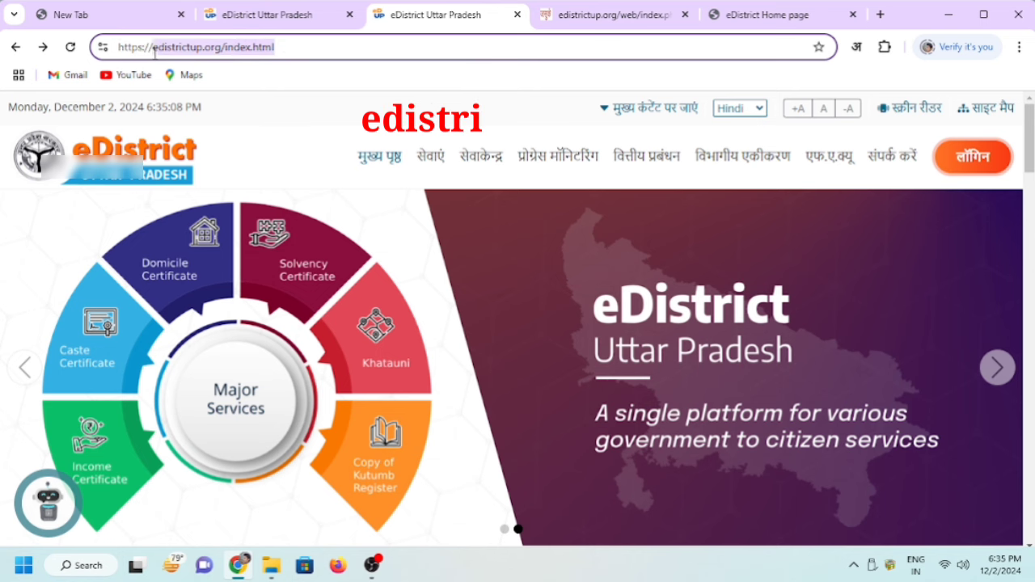
left_click(286, 47)
Step: Open the e-District login from edistrictup.org, and select the address of the edistrict.up.gov.in/edistrictup/Index2.aspx tab for comparison
left_click(973, 161)
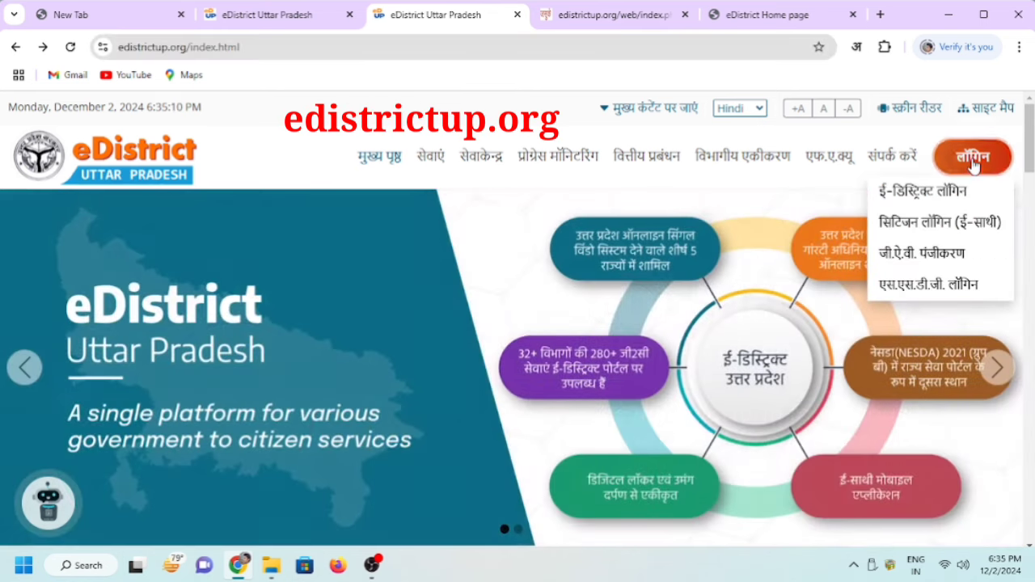
left_click(927, 190)
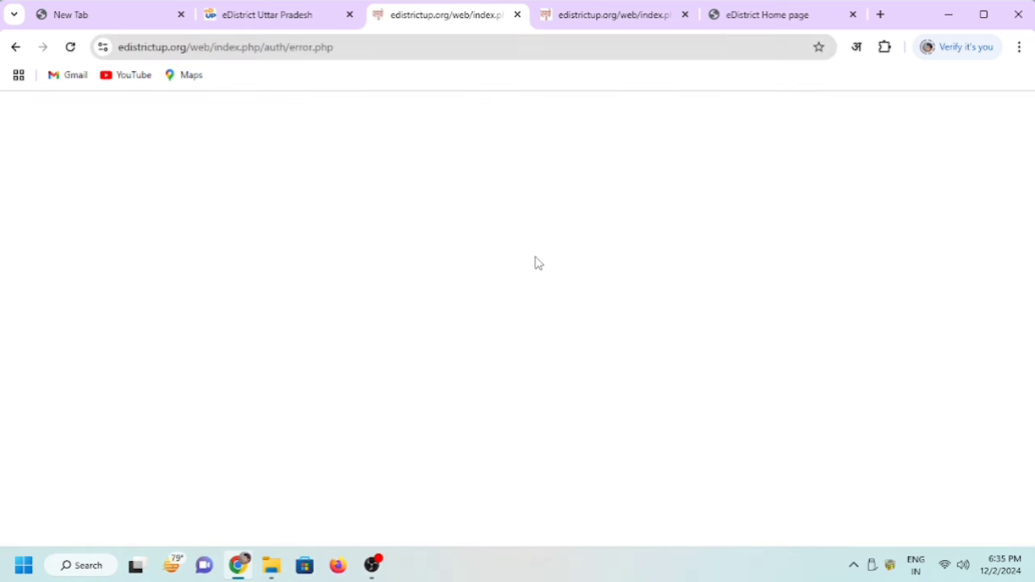
left_click(266, 15)
left_click(314, 47)
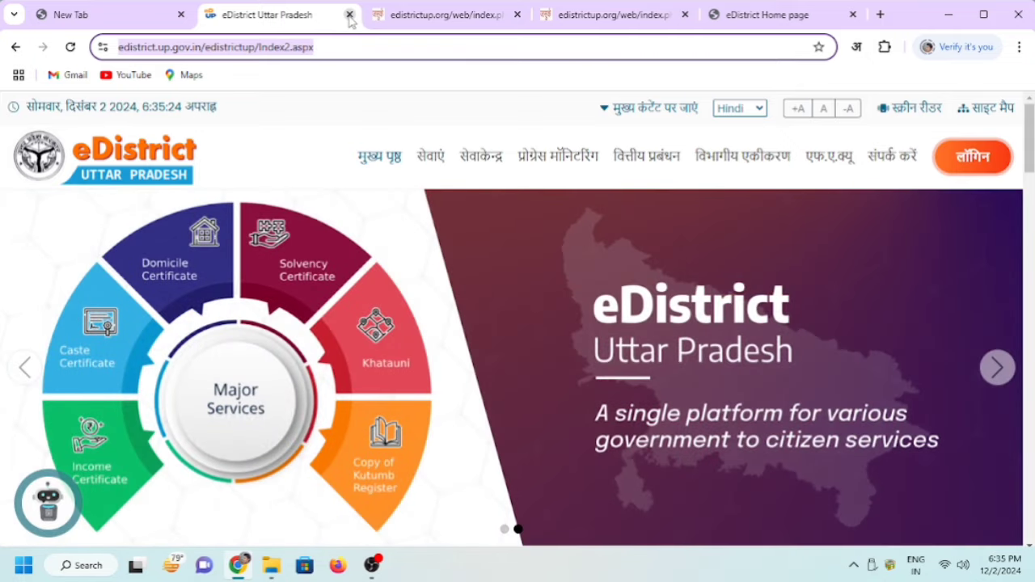
Step: Close the open edistrict.up.gov.in and edistrictup.org tabs, including the eDistrict dashboard
left_click(349, 14)
left_click(349, 14)
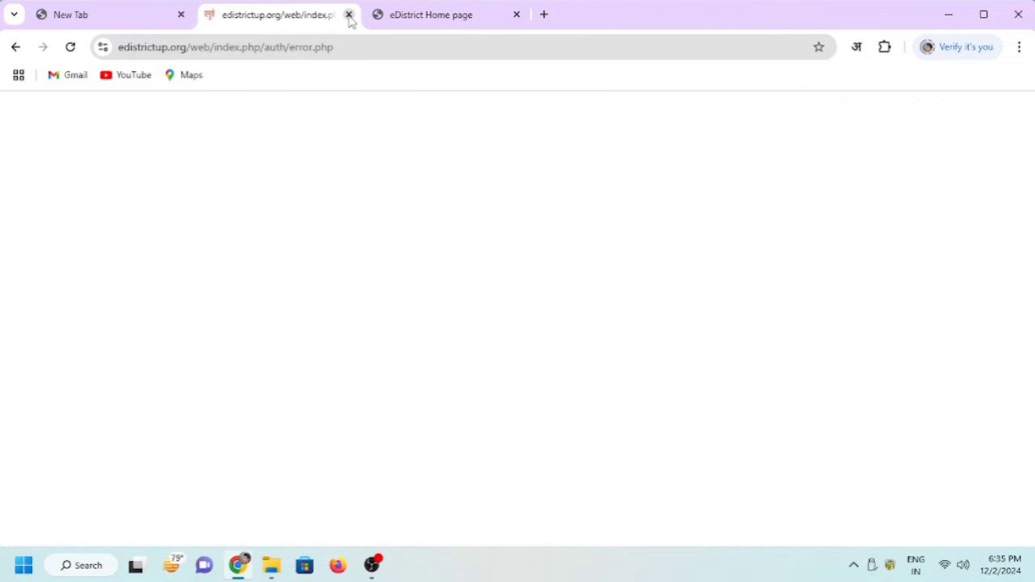
left_click(349, 15)
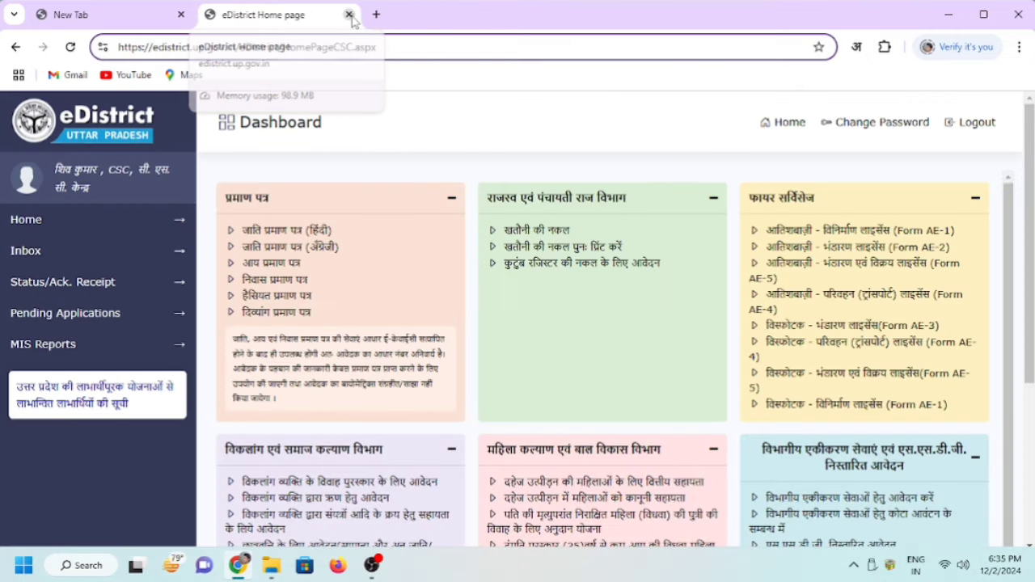
left_click(349, 15)
Step: Search the web for "edistrict" in a new tab
left_click(218, 14)
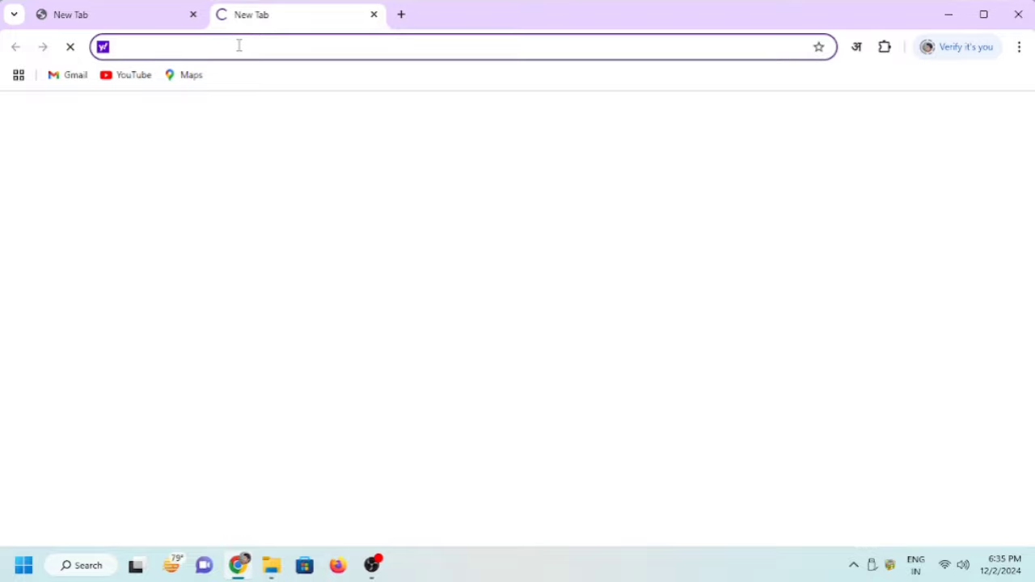
type("e")
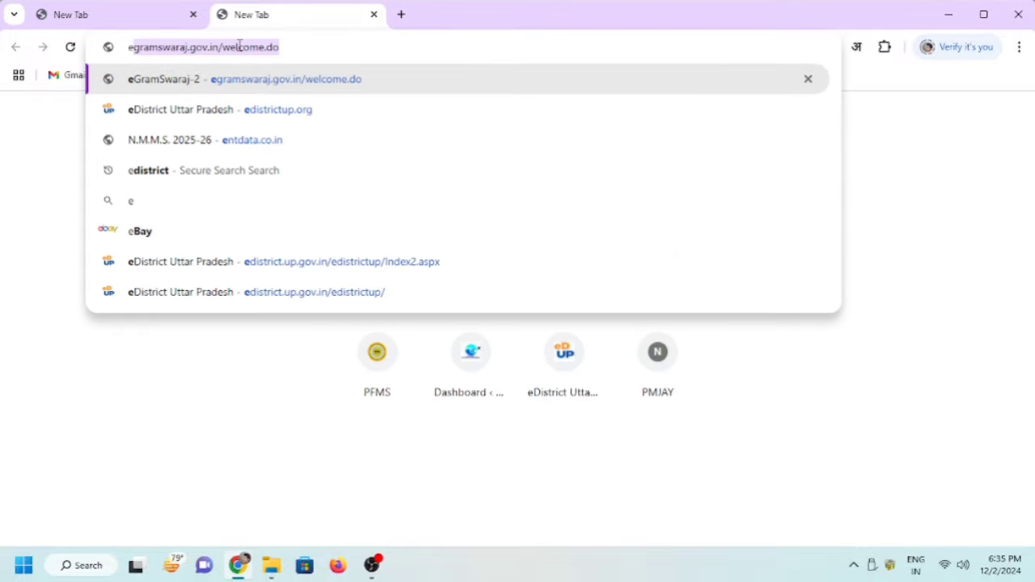
type("dis")
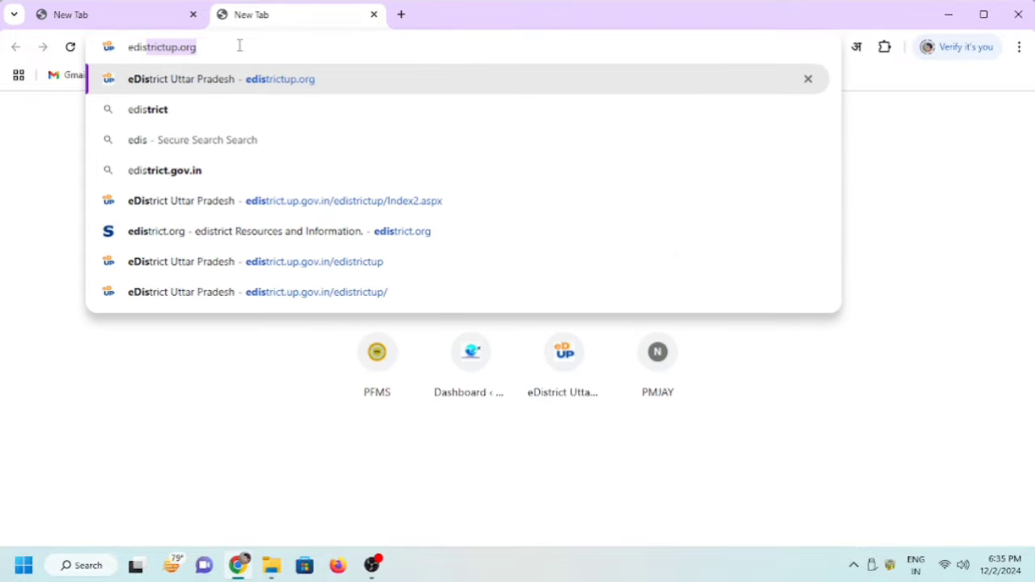
type("trict")
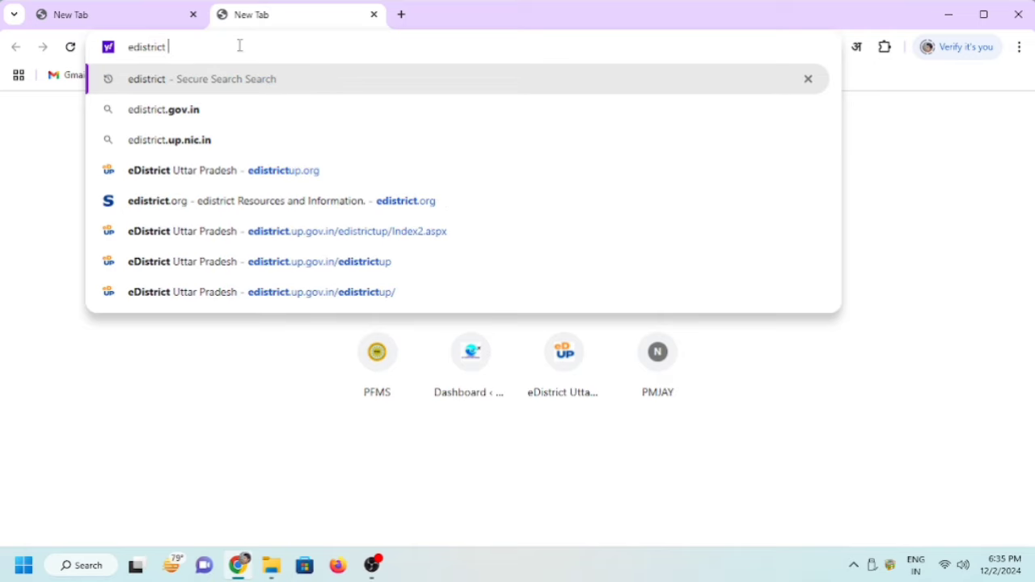
key("Return")
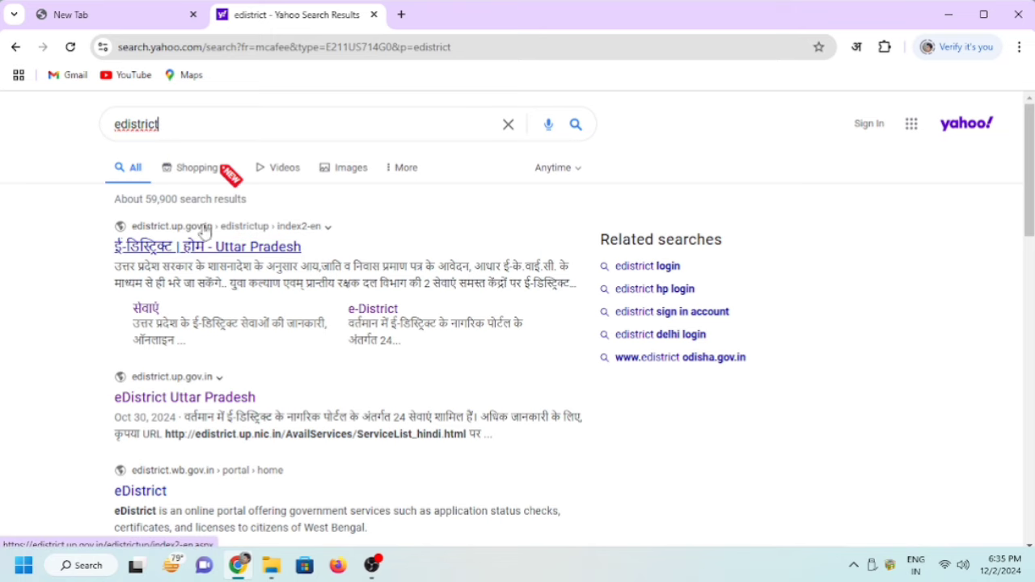
Step: Open the edistrict.up.gov.in/edistrictup/index2-en result and go to its e-District login page
scroll(235, 249, "down", 3)
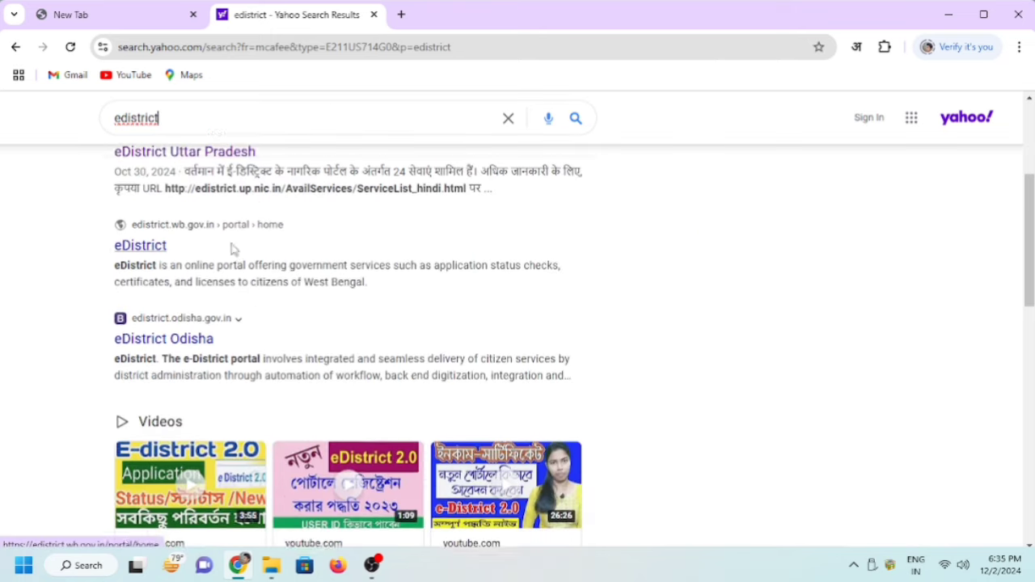
scroll(240, 249, "up", 3)
left_click(189, 251)
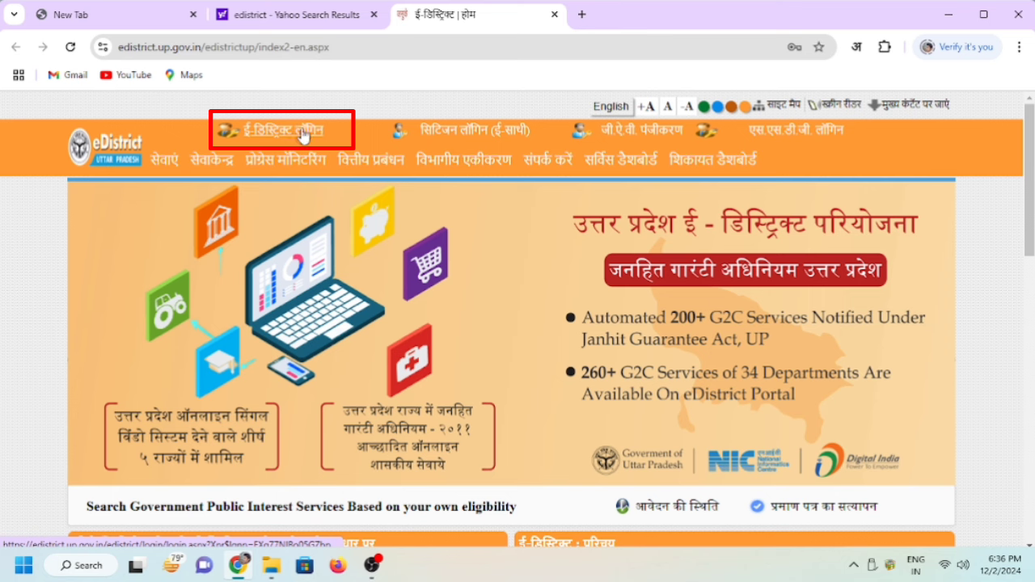
left_click(285, 133)
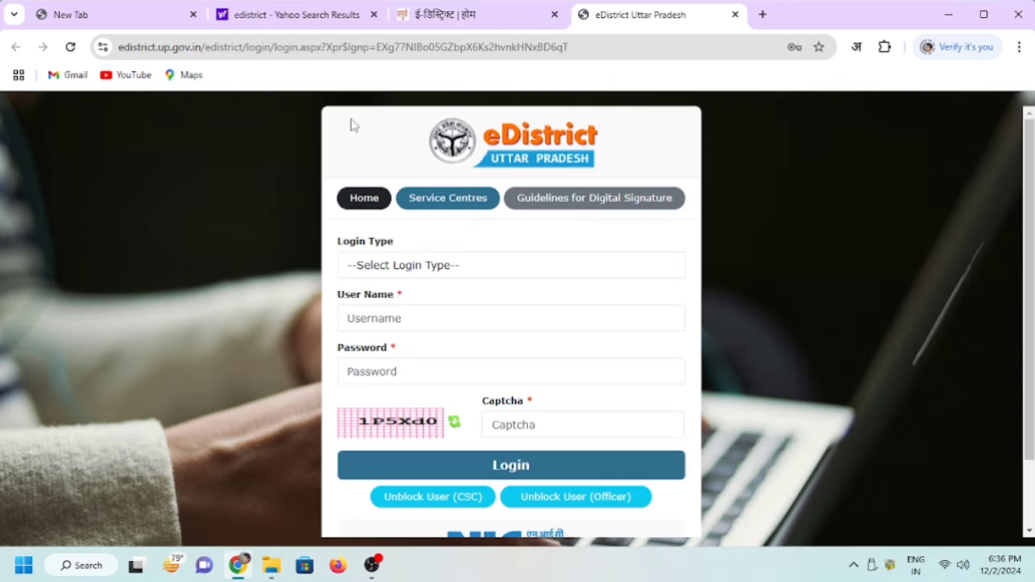
Step: Reopen the e-District login through the official portal's home page and set the login type to Csc/eDistrict User
left_click(365, 199)
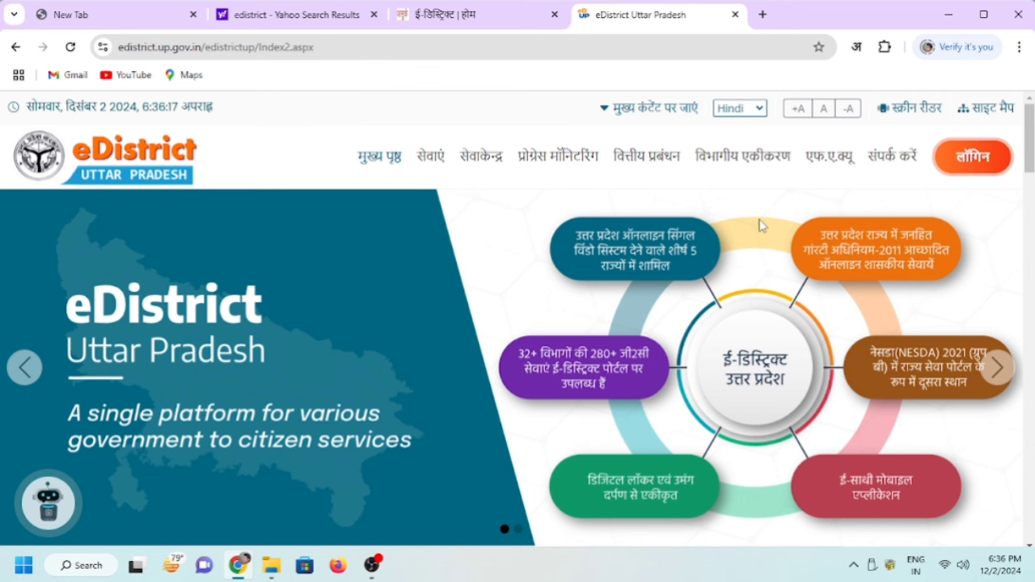
mouse_move(970, 158)
left_click(940, 192)
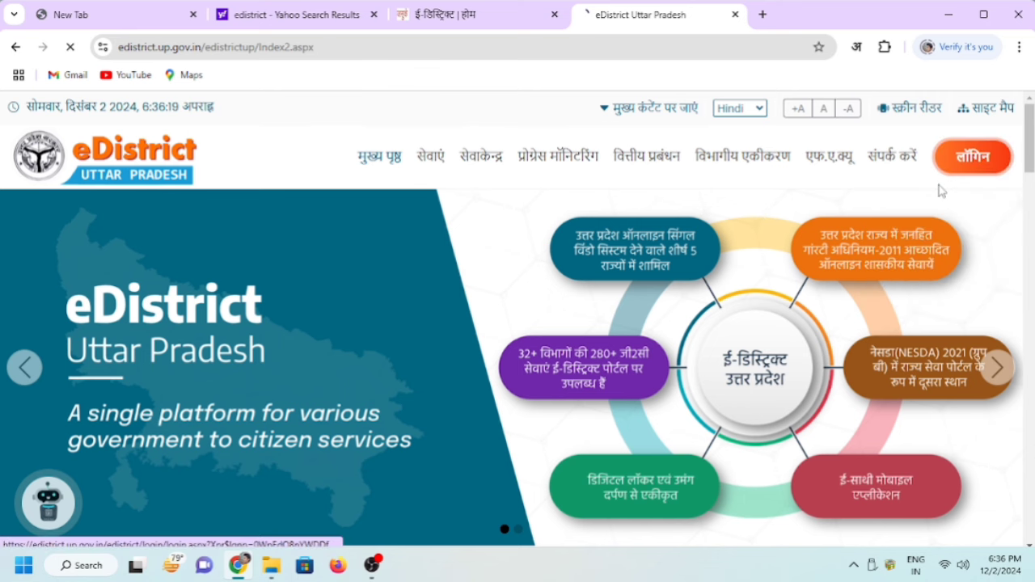
left_click(459, 273)
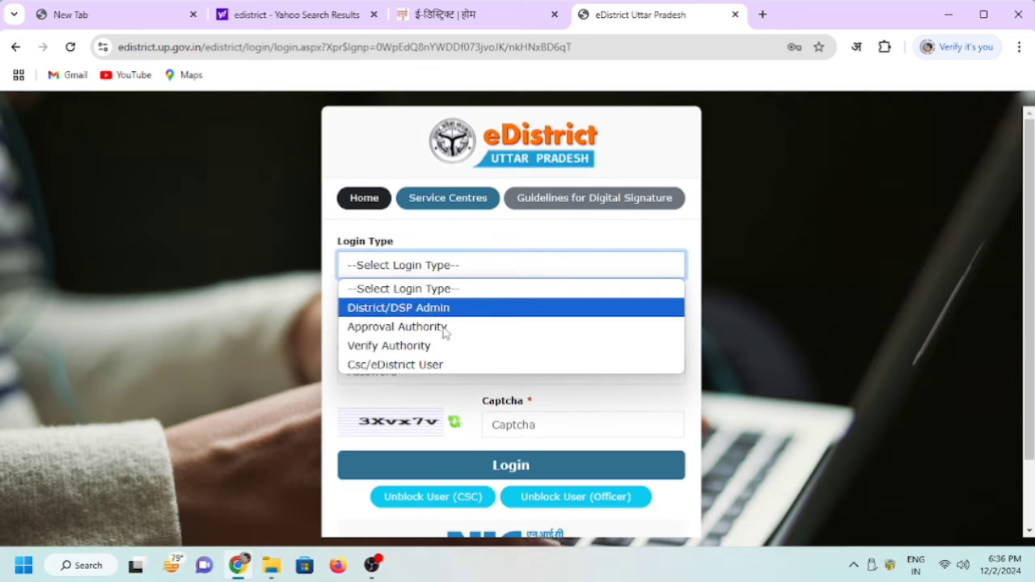
left_click(473, 368)
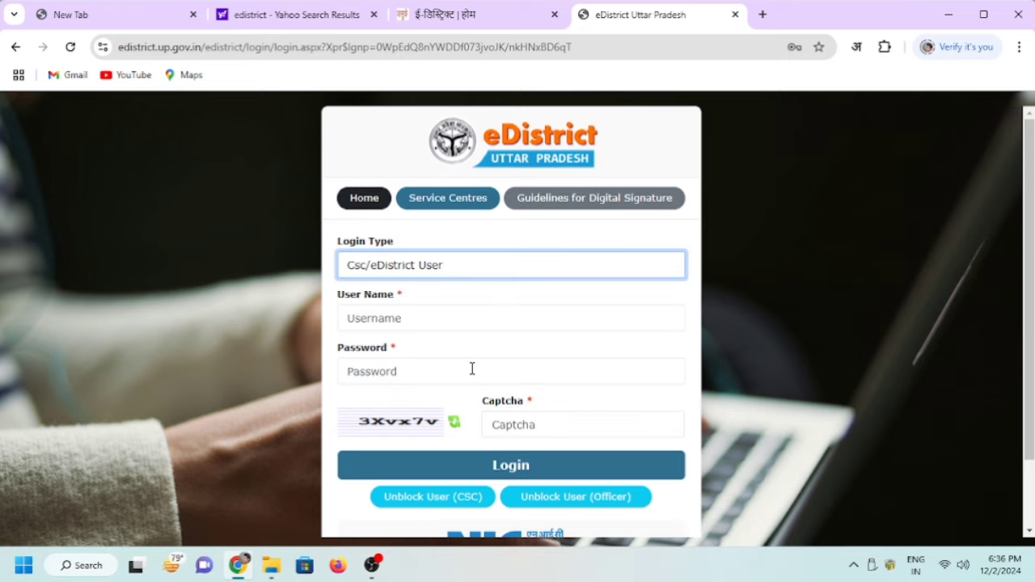
left_click(861, 222)
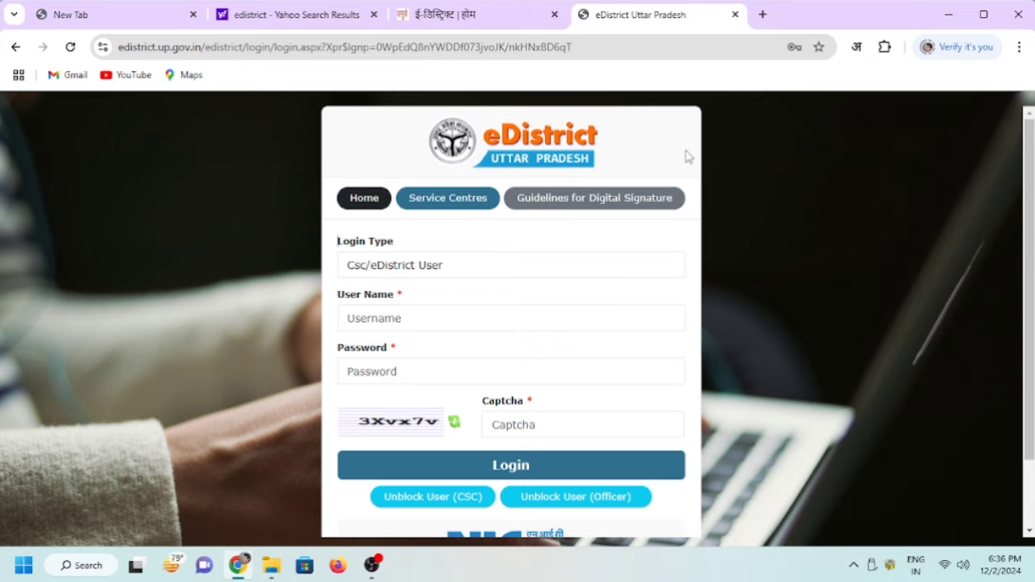
Step: Open the lookalike site edistrictup.org in a new tab and highlight its address
left_click(762, 14)
type("e")
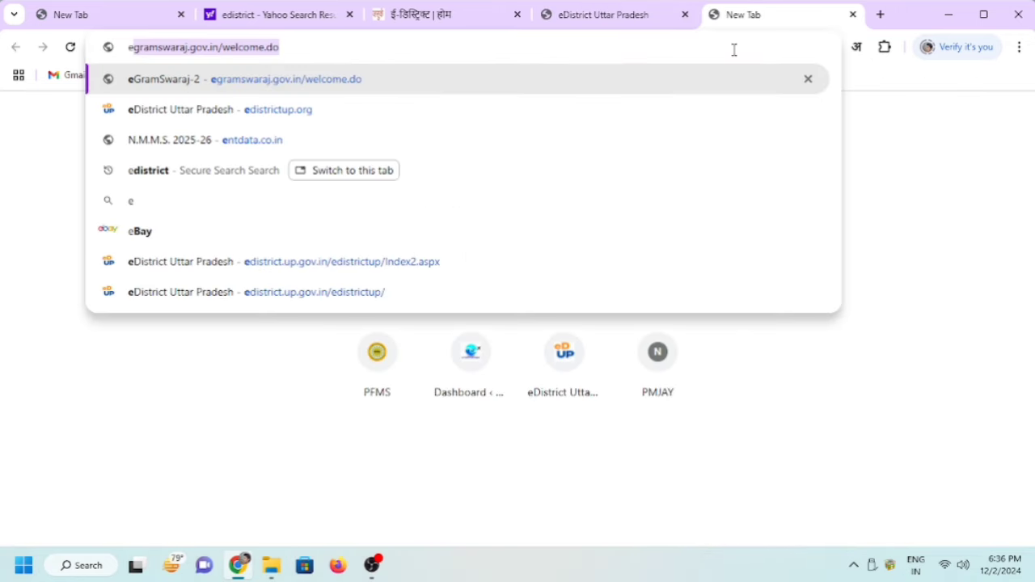
type("d")
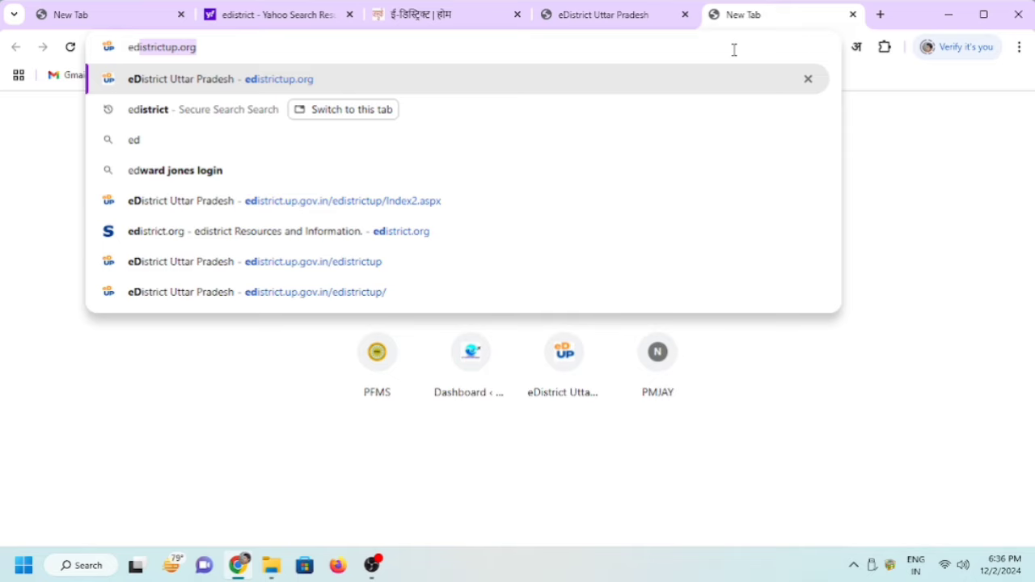
key("Return")
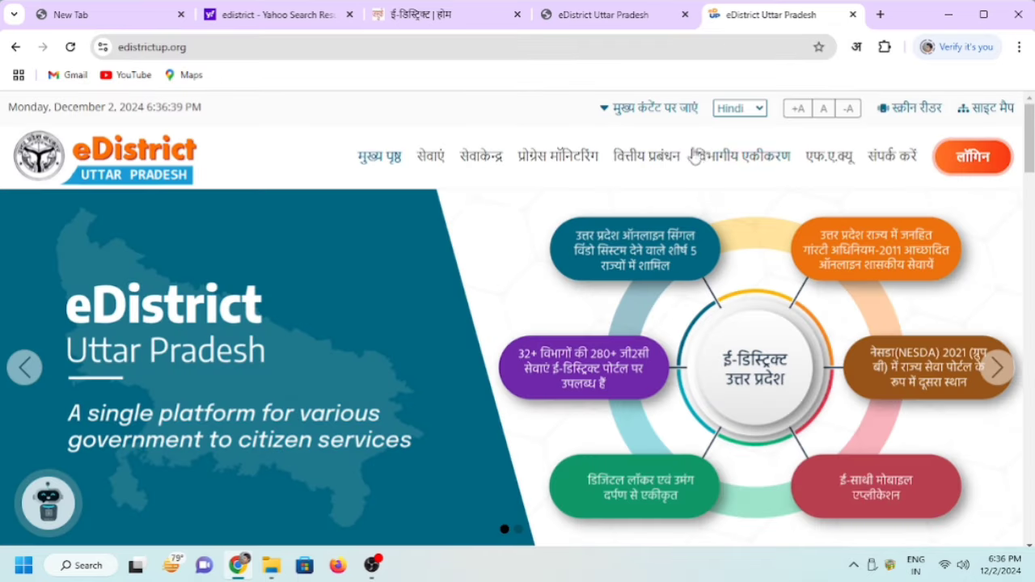
left_click(204, 47)
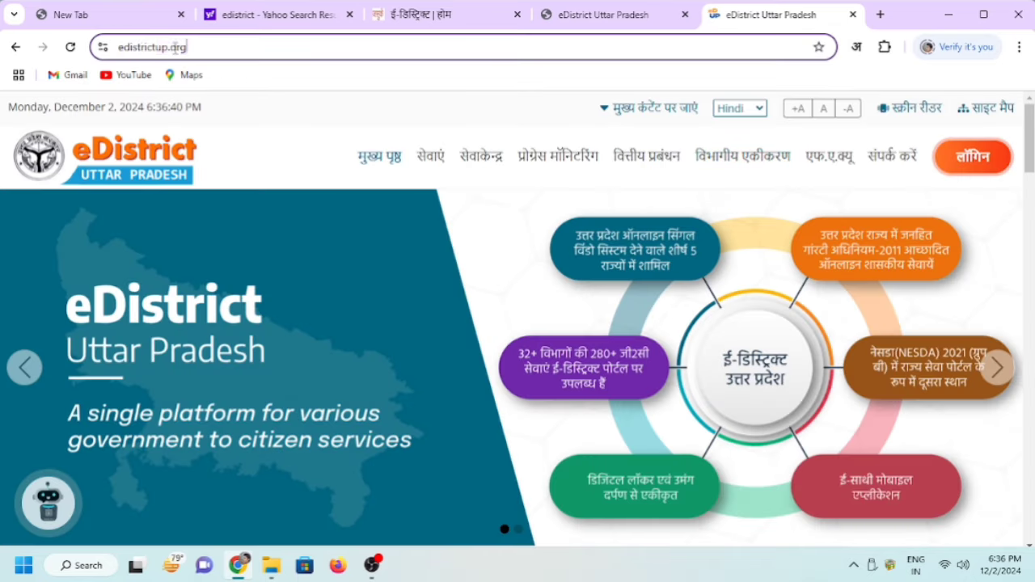
Step: Open the e-District login from edistrictup.org and compare it with the official portal's home page and login type options
mouse_move(950, 165)
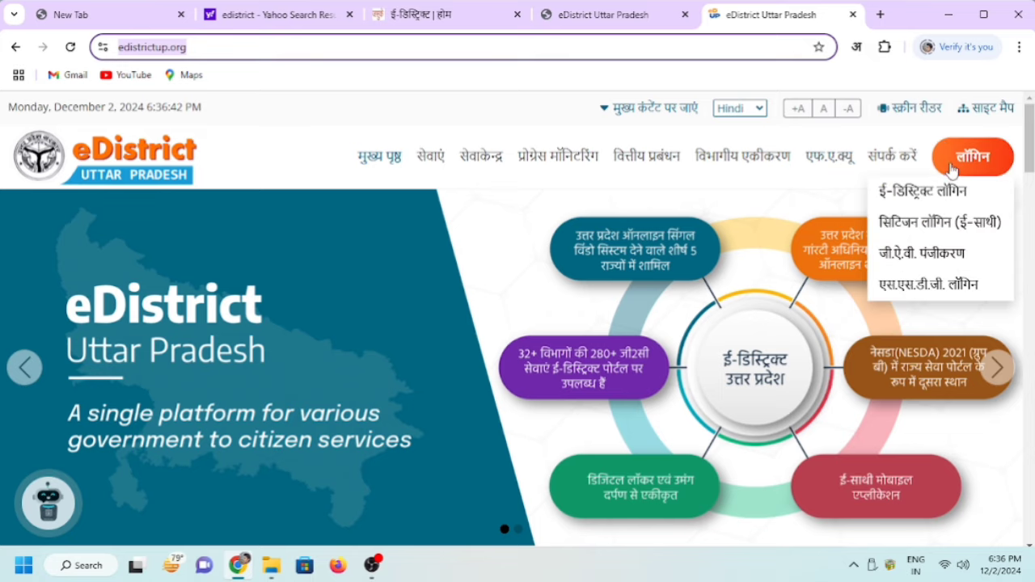
left_click(947, 193)
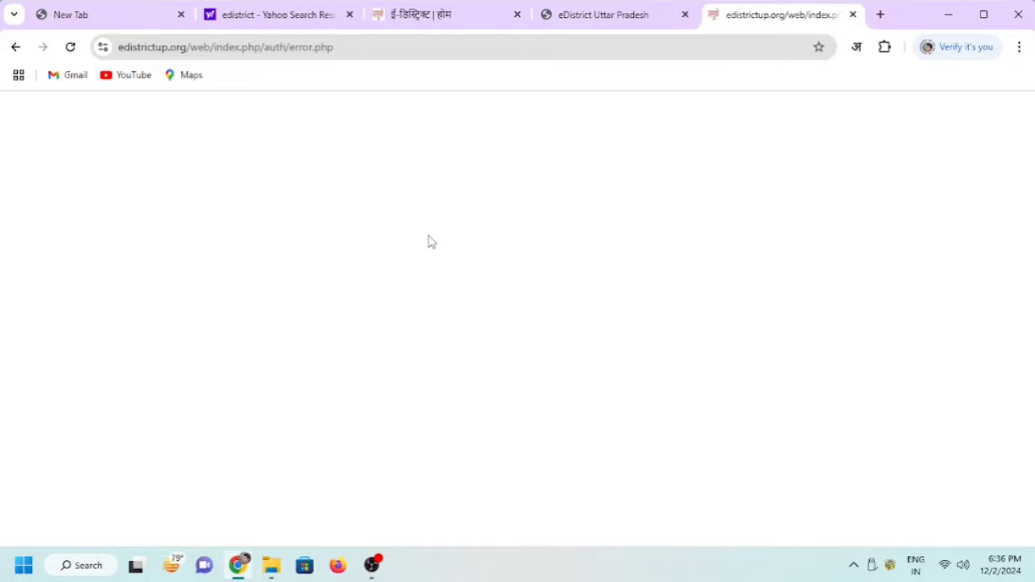
left_click(449, 21)
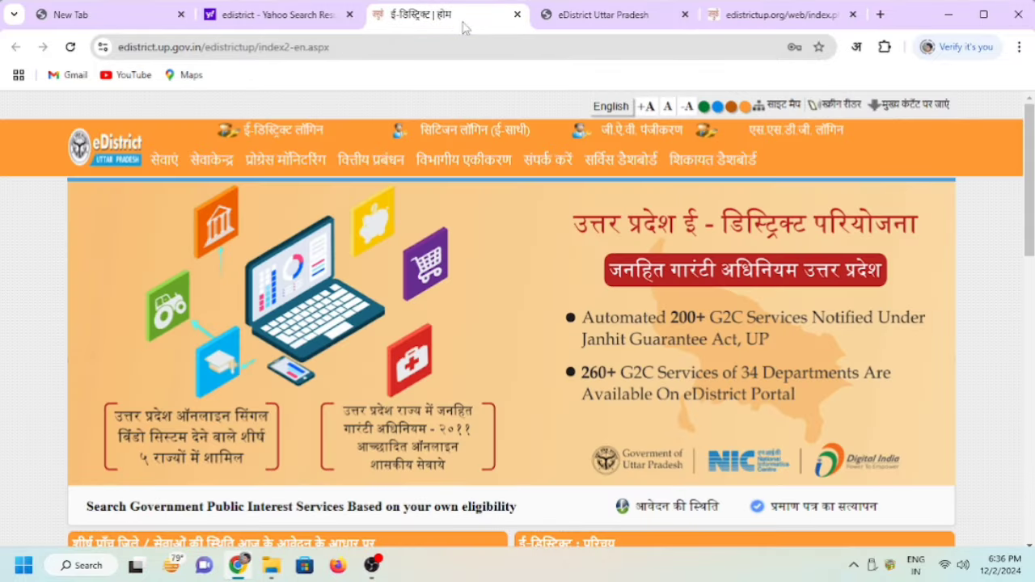
left_click(616, 28)
left_click(511, 272)
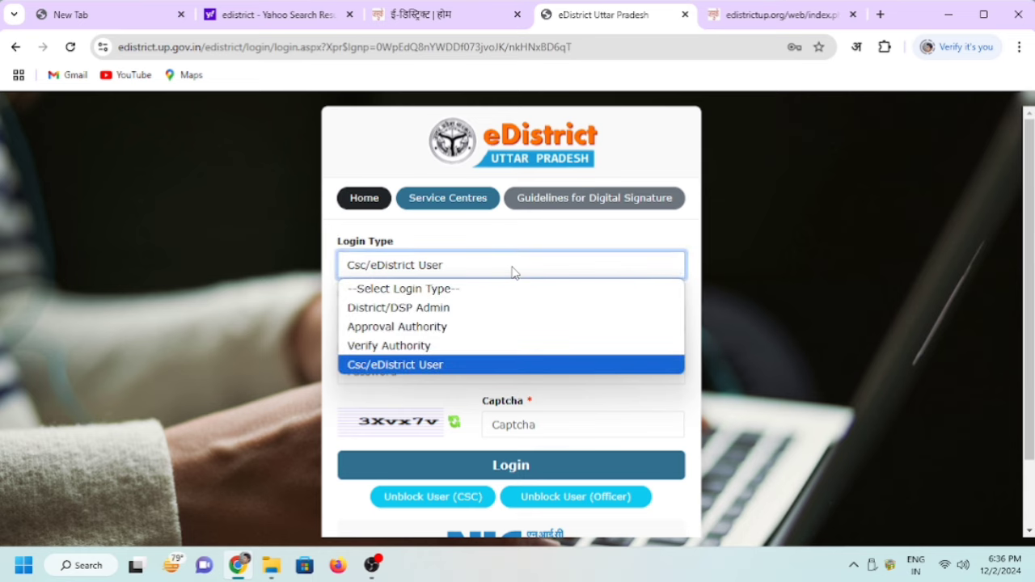
left_click(772, 16)
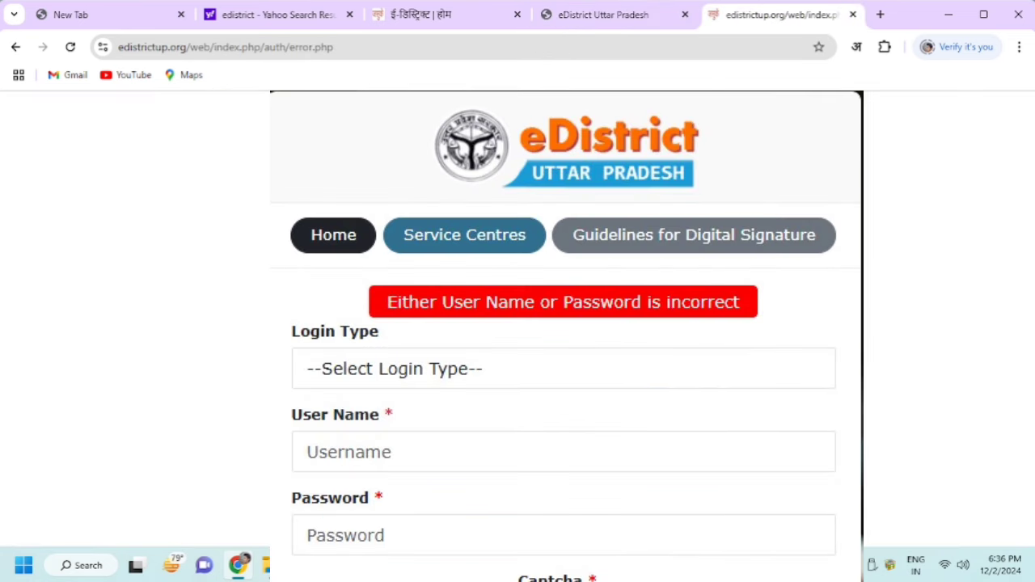
Step: Return to the edistrictup.org home page and display its login options
left_click(19, 49)
mouse_move(965, 157)
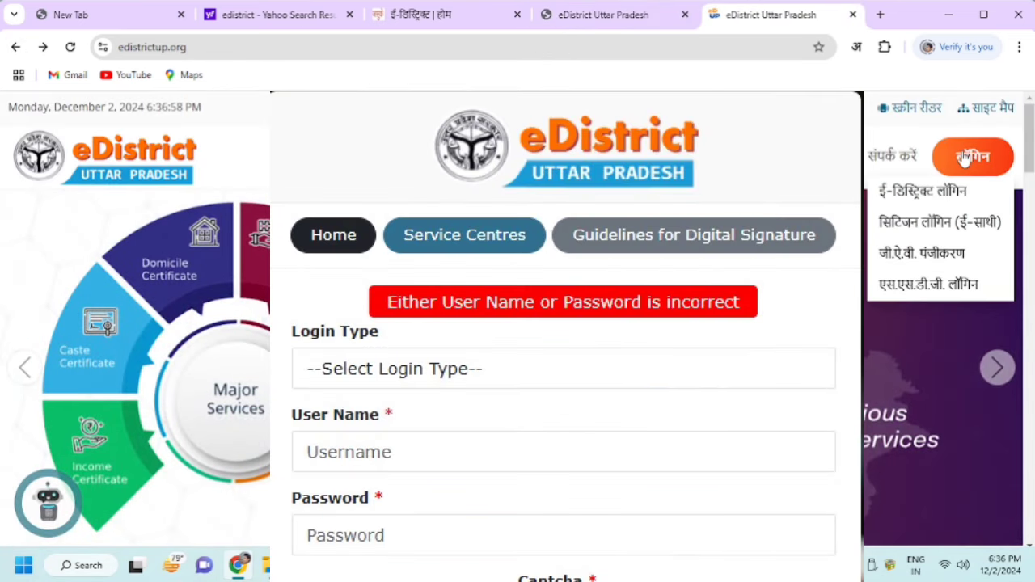